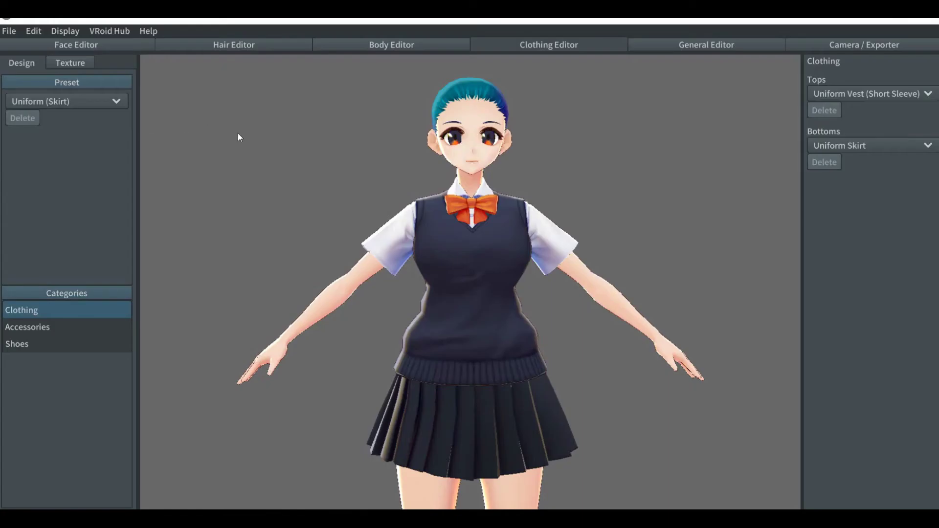
Open the Hair Editor and add a new freehand hair group.
left_click(238, 46)
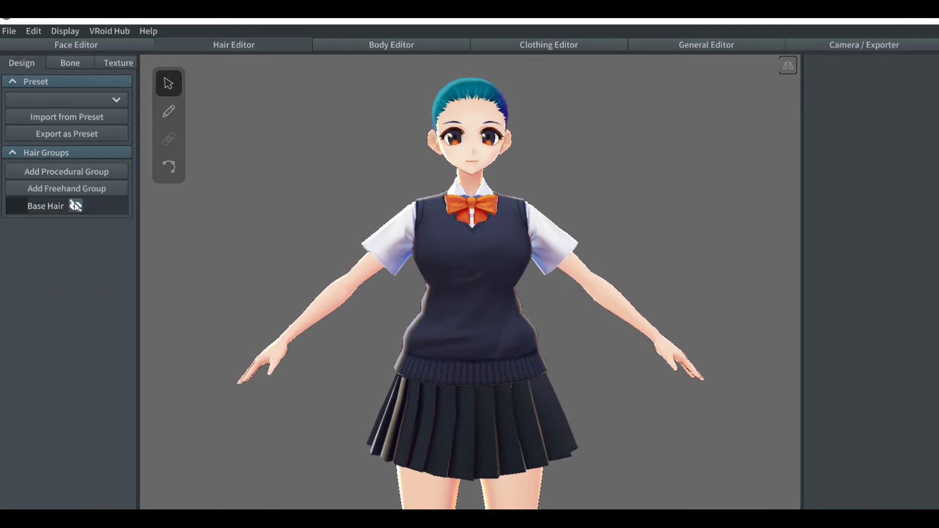
left_click(67, 188)
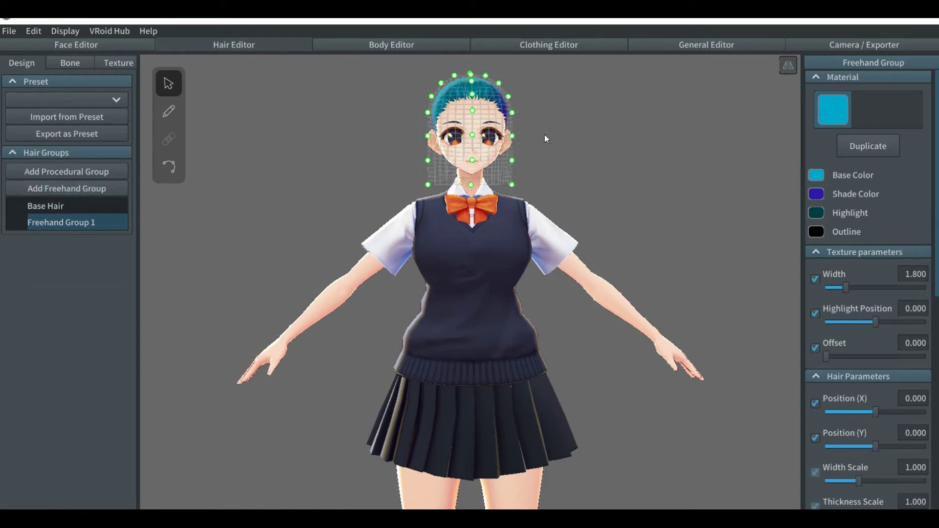
scroll(546, 136, "up", 3)
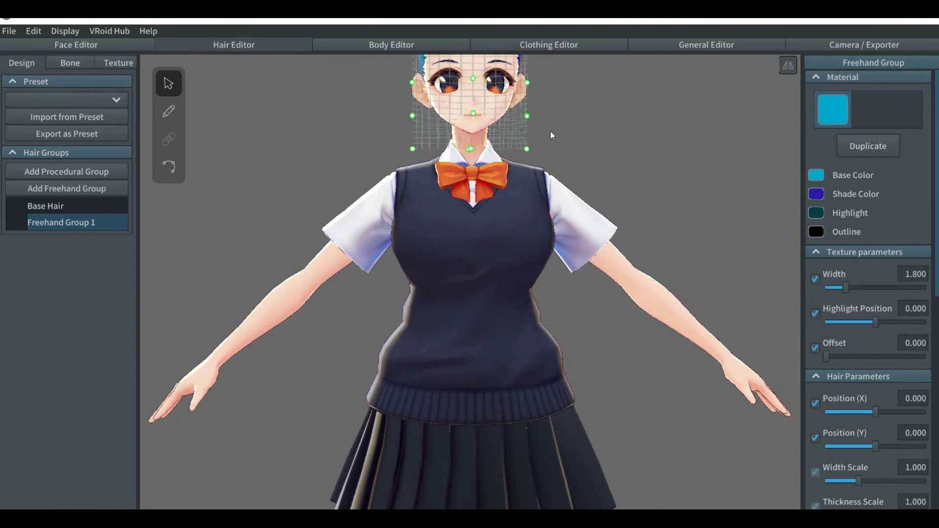
Centre the view on the character's head and orbit to her right side.
middle_click_drag(551, 134, 533, 192)
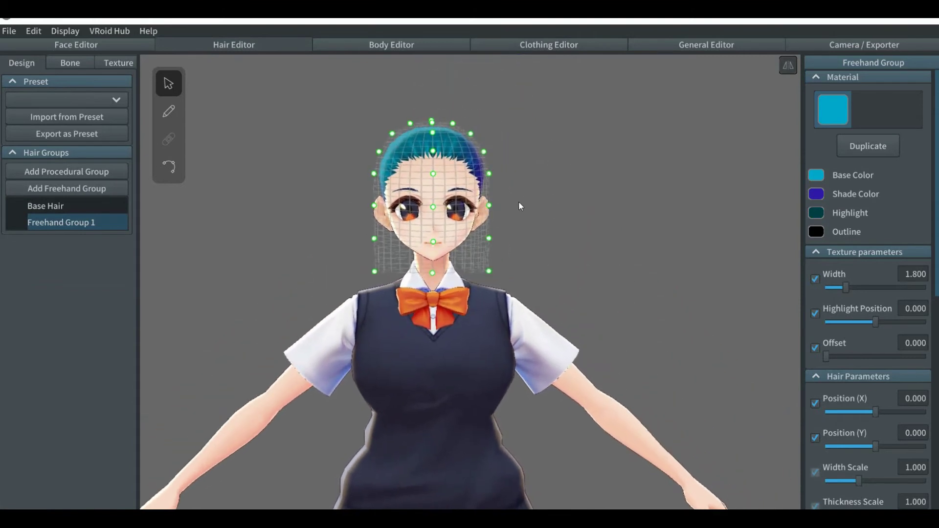
right_click_drag(519, 206, 501, 214)
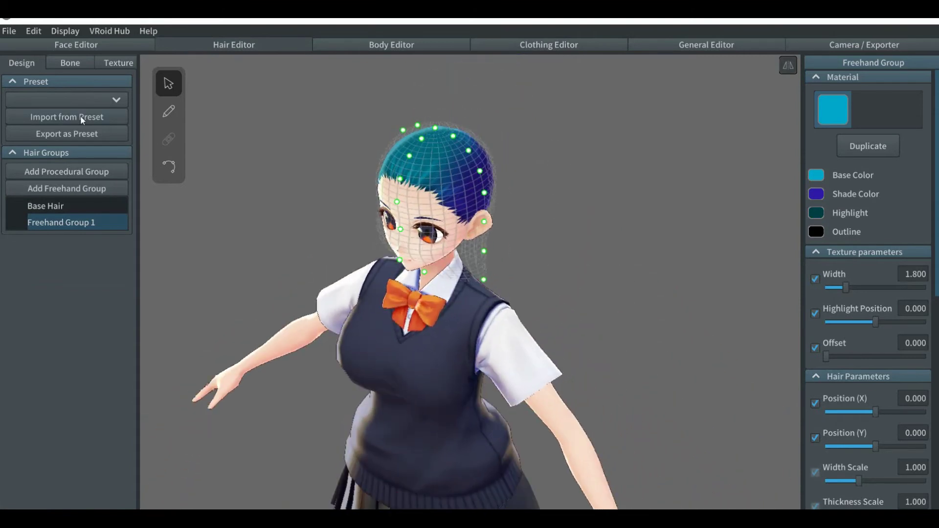
Paint four blue strands across the side and back of the head.
left_click(171, 119)
mouse_move(355, 198)
right_mouse_down()
mouse_move(324, 201)
mouse_move(387, 193)
right_mouse_up()
left_click_drag(421, 174, 525, 194)
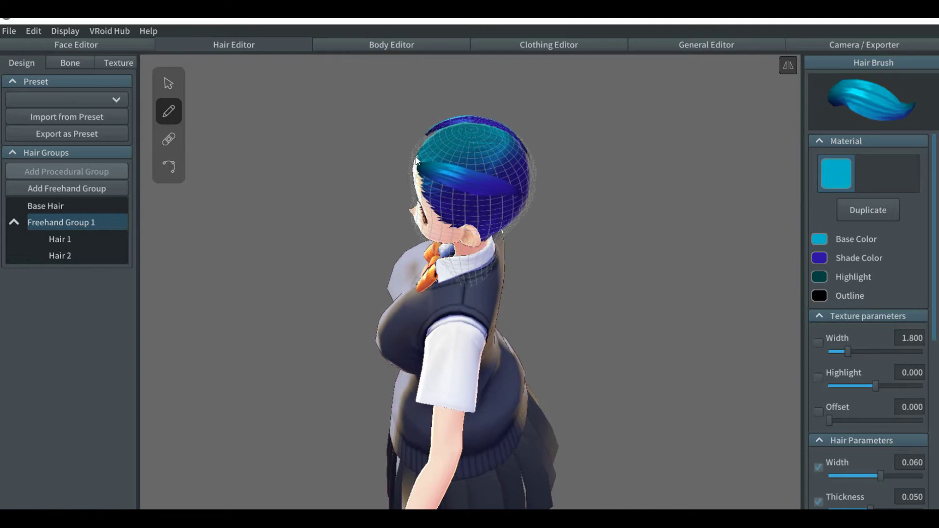
left_click_drag(418, 162, 527, 184)
left_click_drag(419, 185, 525, 200)
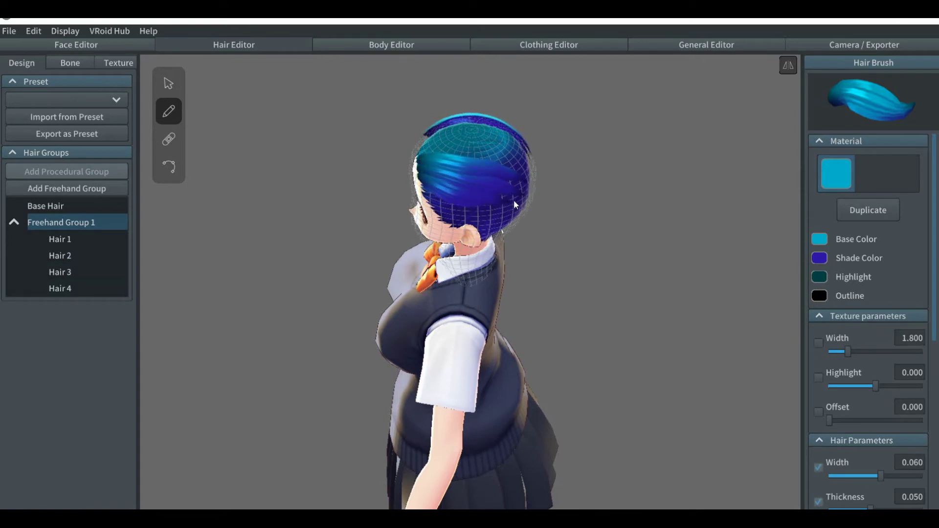
left_click_drag(420, 183, 518, 183)
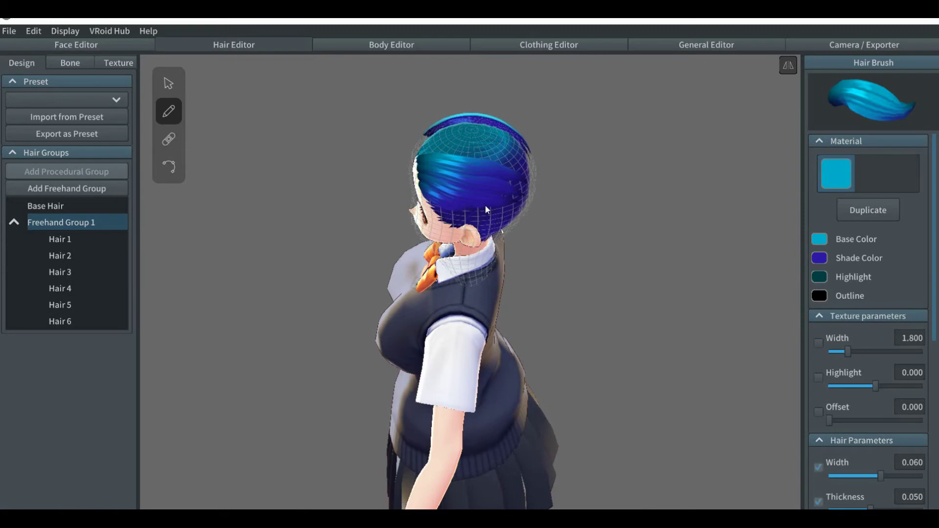
From the front view, paint four strands over the crown to fill the gaps.
mouse_move(518, 183)
right_mouse_down()
mouse_move(473, 190)
mouse_move(525, 177)
right_mouse_up()
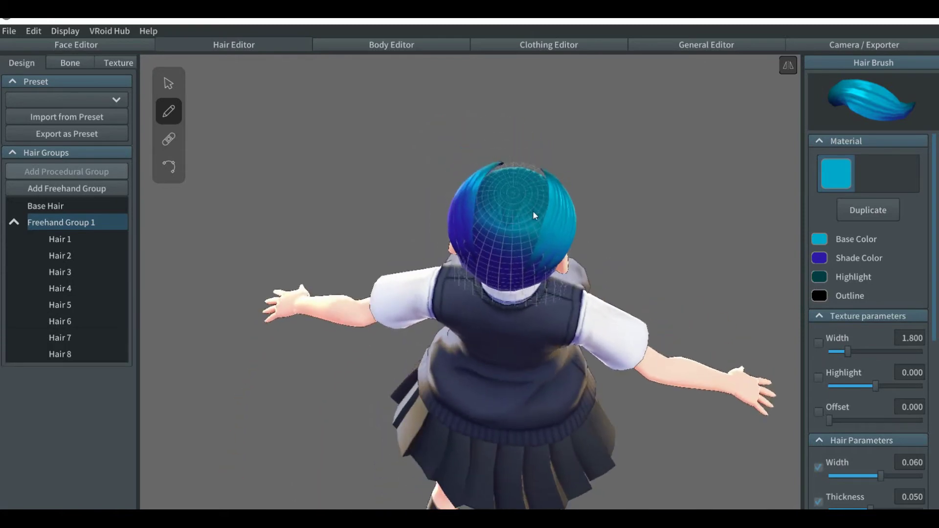
mouse_move(488, 216)
right_mouse_down()
mouse_move(527, 235)
mouse_move(589, 218)
right_mouse_up()
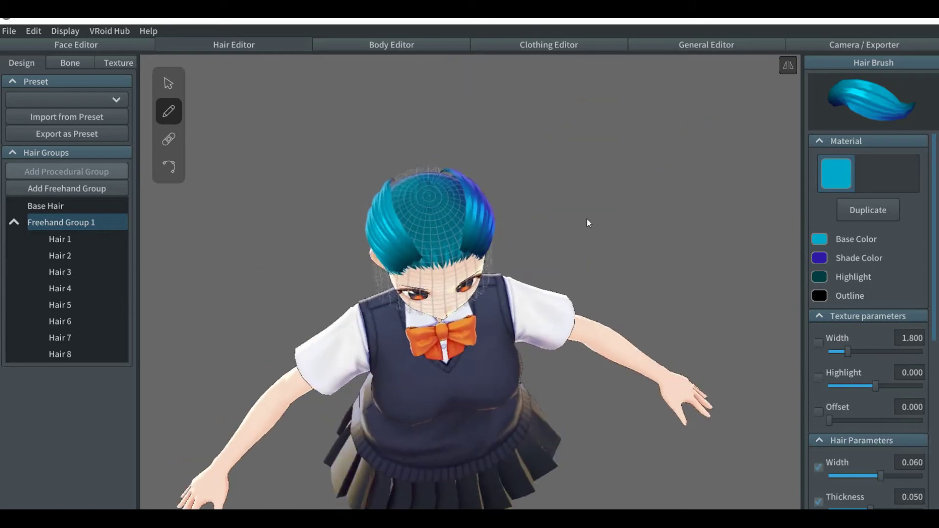
left_click_drag(452, 226, 444, 164)
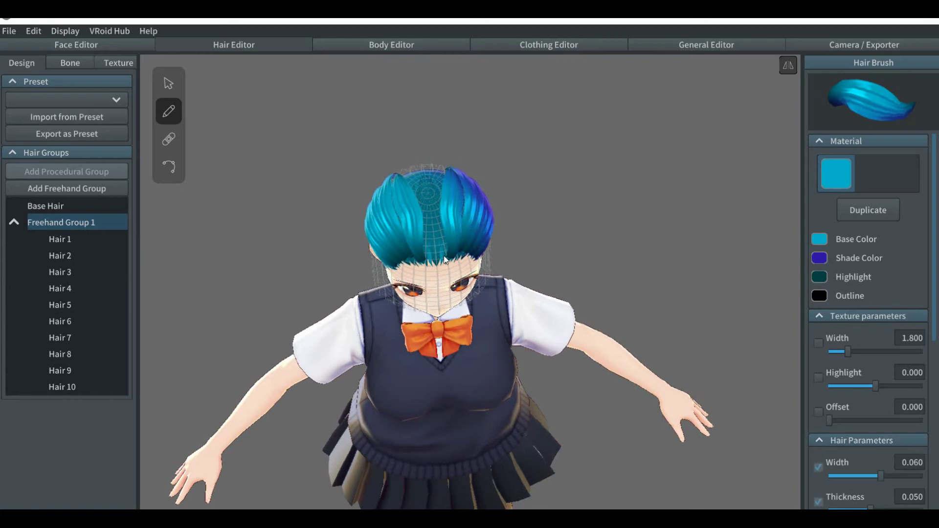
left_click_drag(445, 256, 440, 164)
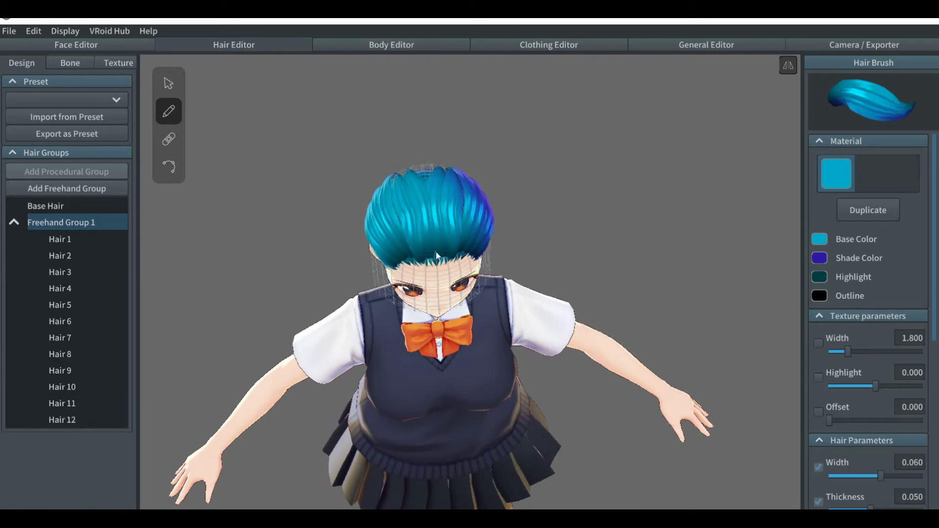
left_click_drag(437, 264, 429, 163)
right_click_drag(456, 187, 371, 175)
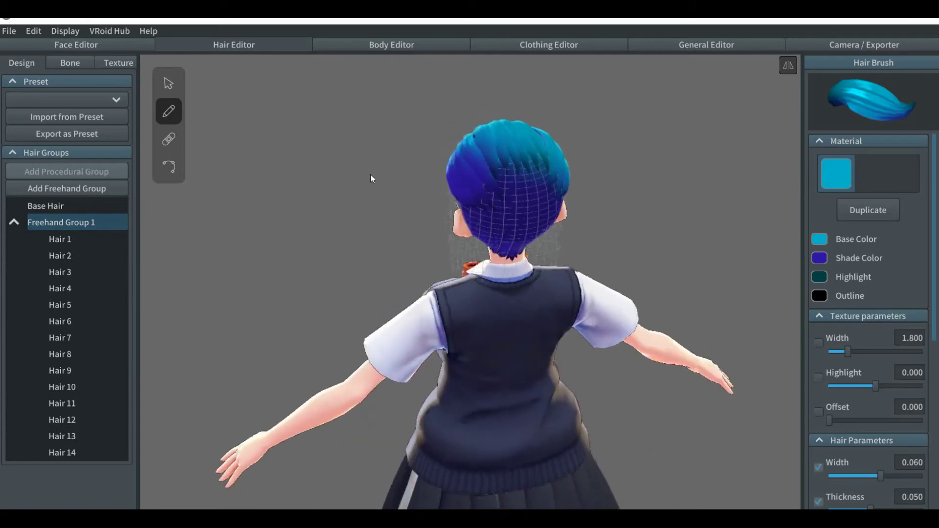
Lengthen Hair 11 by pulling its tip down, after selecting Hair 13.
left_click(169, 167)
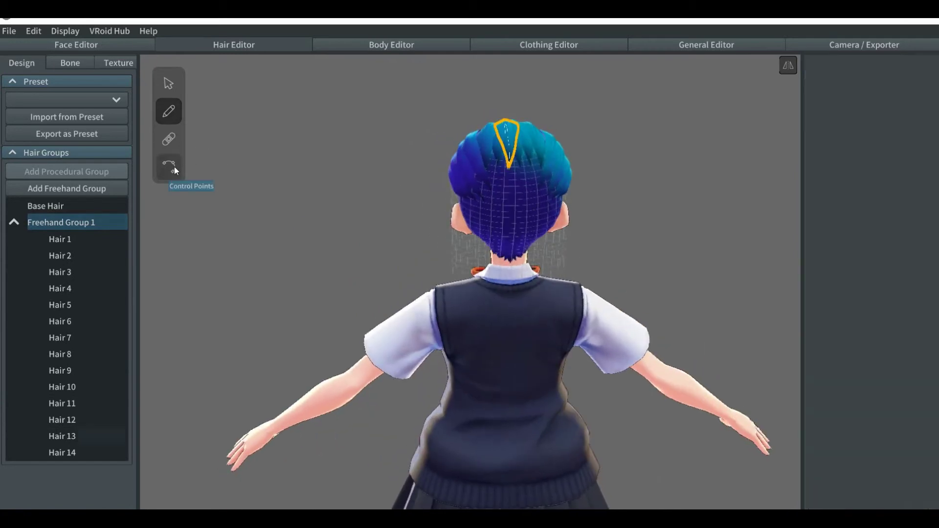
left_click(511, 173)
left_click(509, 172)
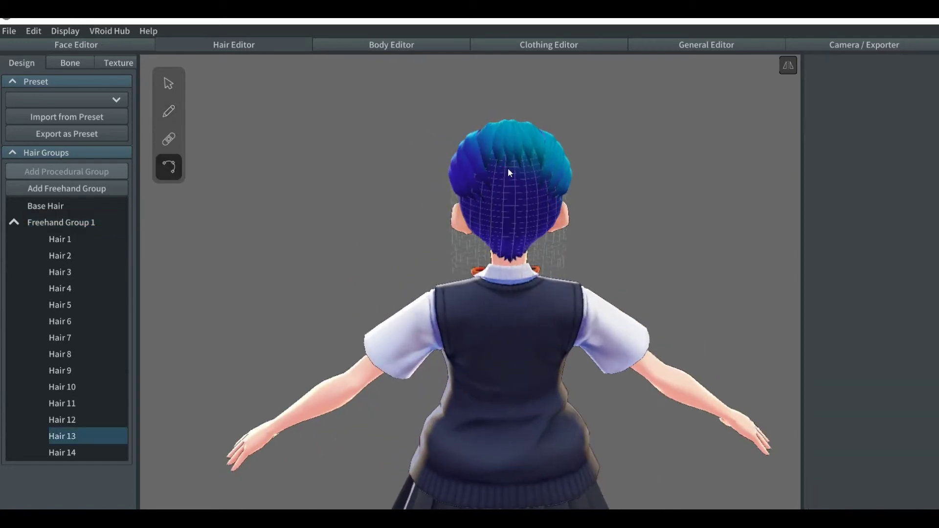
left_click(511, 208)
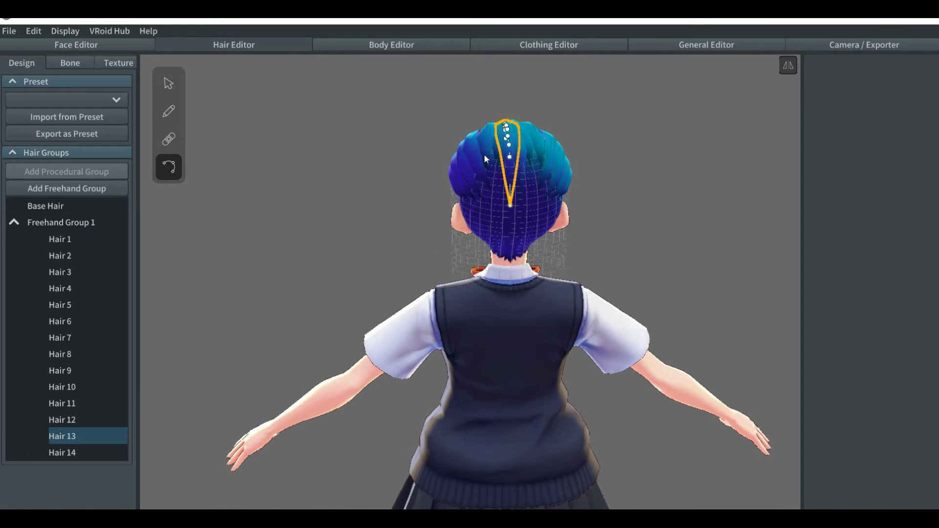
left_click(499, 153)
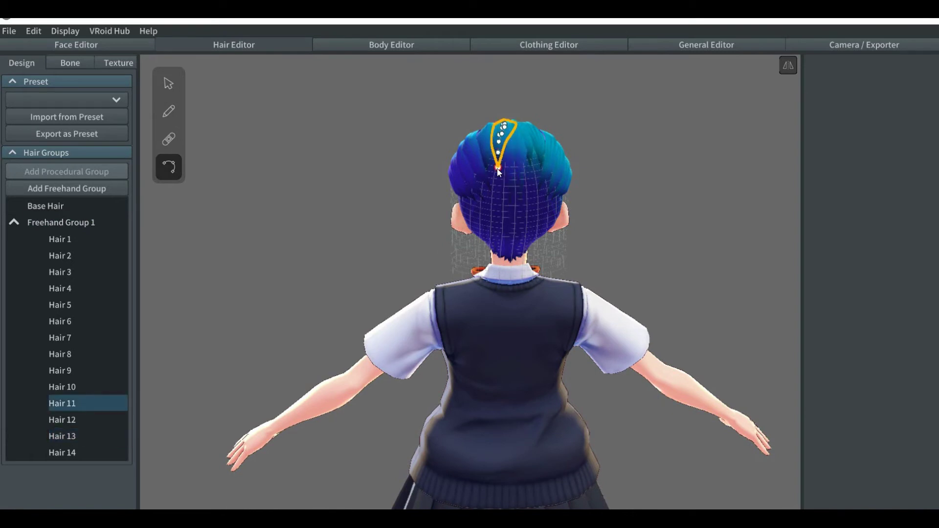
left_click_drag(497, 168, 503, 204)
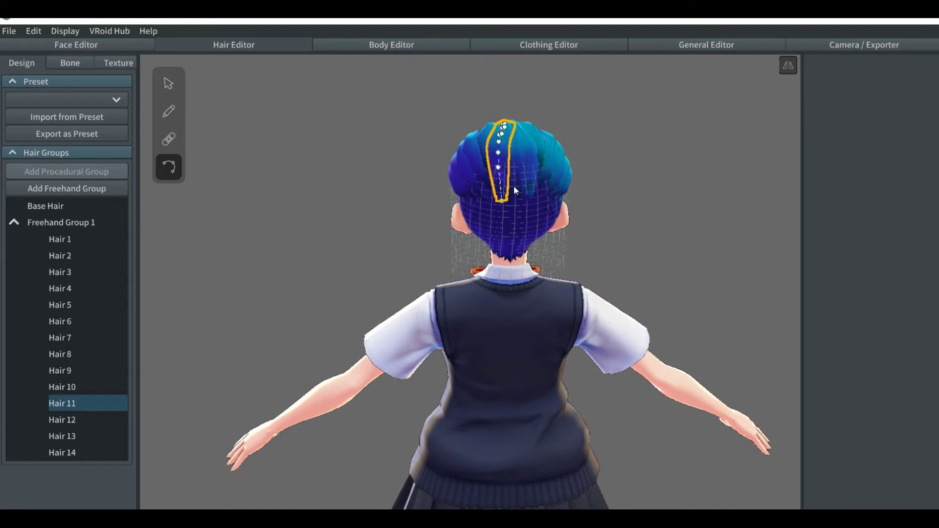
scroll(513, 186, "up", 1)
scroll(518, 185, "up", 3)
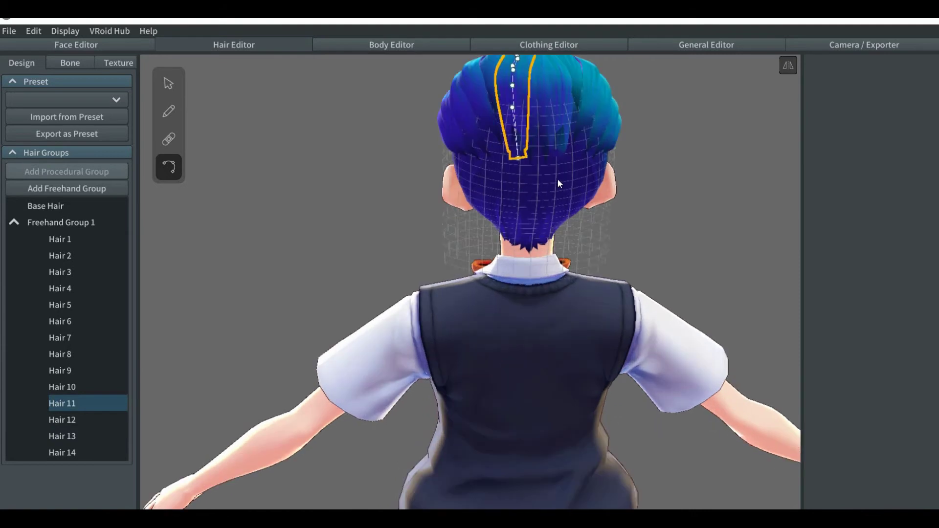
scroll(558, 179, "down", 2)
scroll(537, 189, "down", 2)
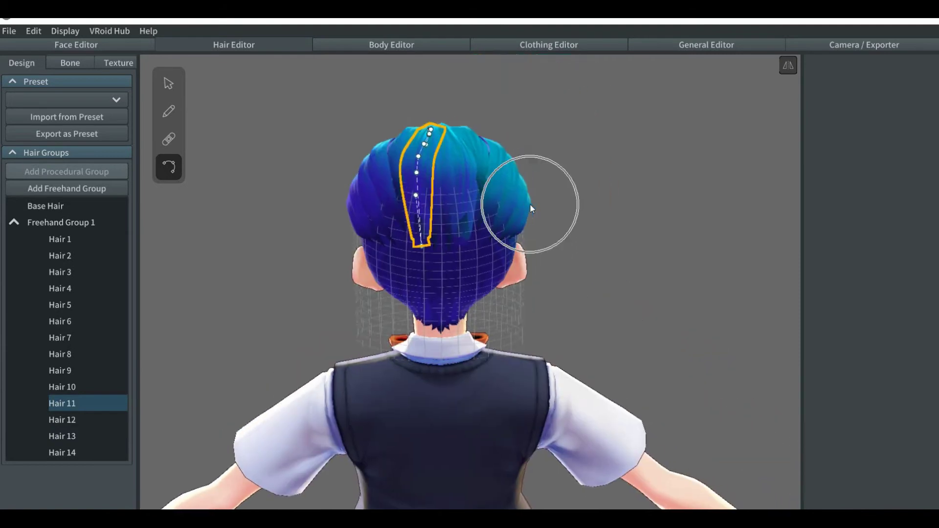
Check Hair 12, 14 and 10, then pull Hair 4's tip down-left to lengthen it.
left_click(464, 219)
mouse_move(465, 214)
right_mouse_down()
mouse_move(432, 231)
mouse_move(425, 220)
right_mouse_up()
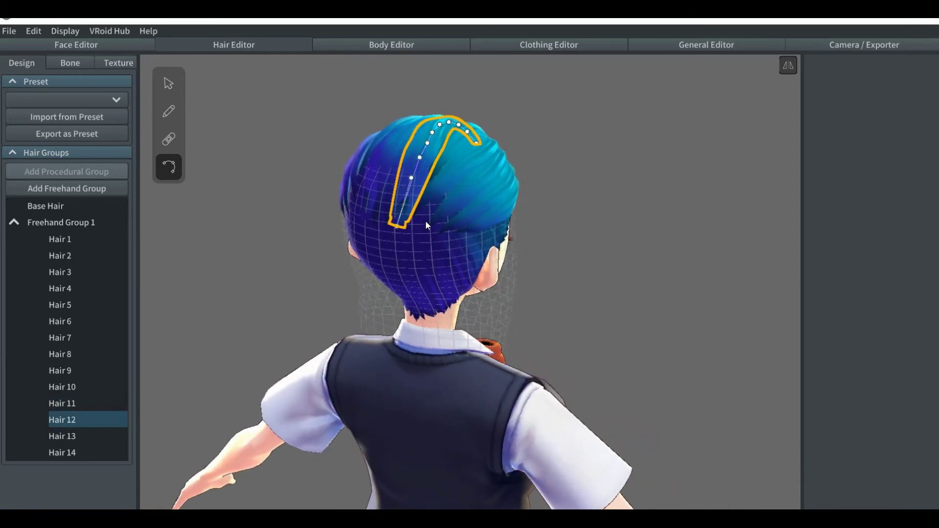
left_click(394, 244)
left_click(389, 220)
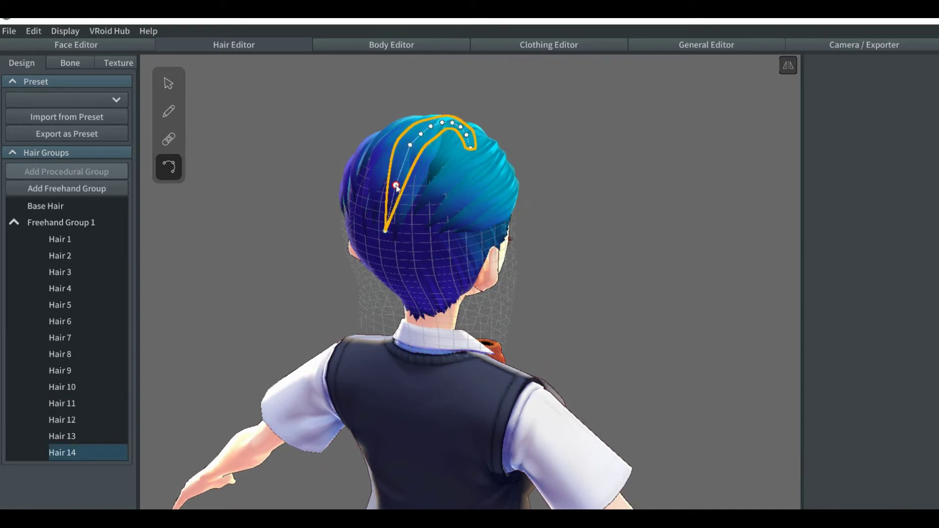
left_click(438, 167)
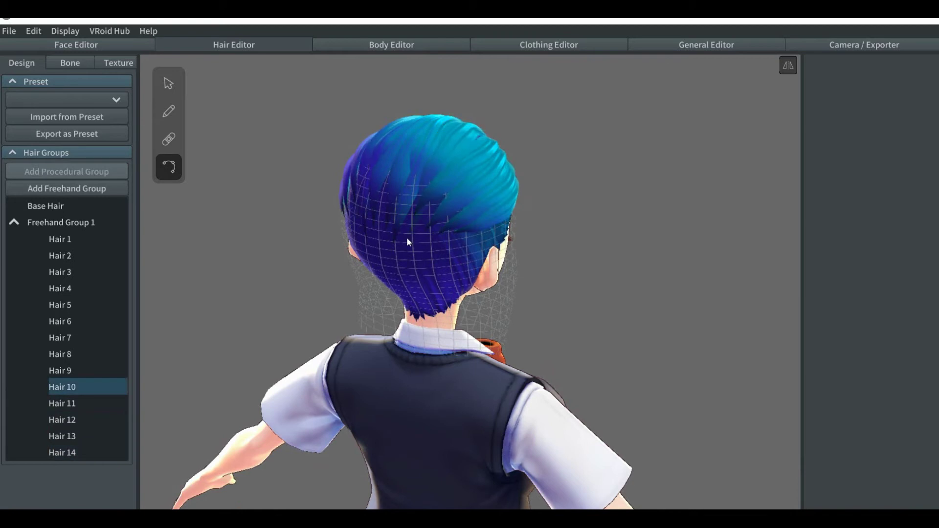
left_click(429, 200)
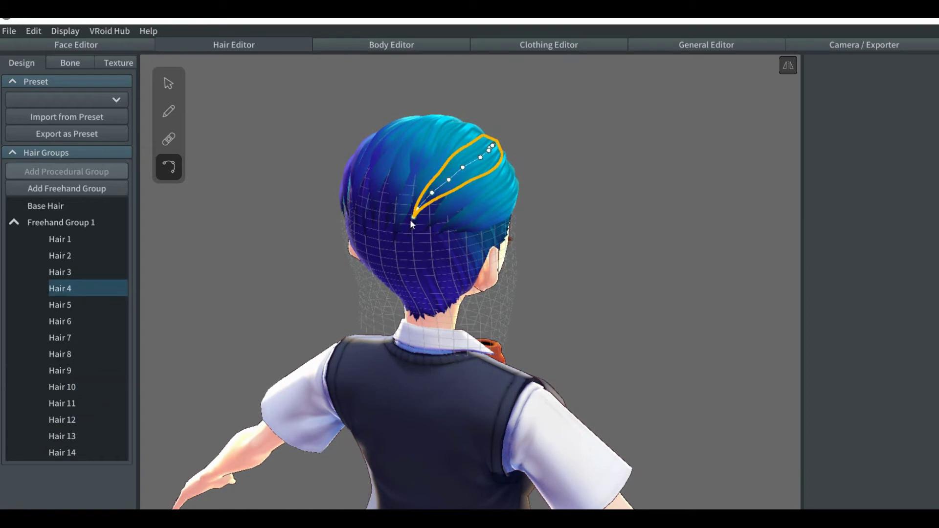
left_click_drag(412, 217, 400, 250)
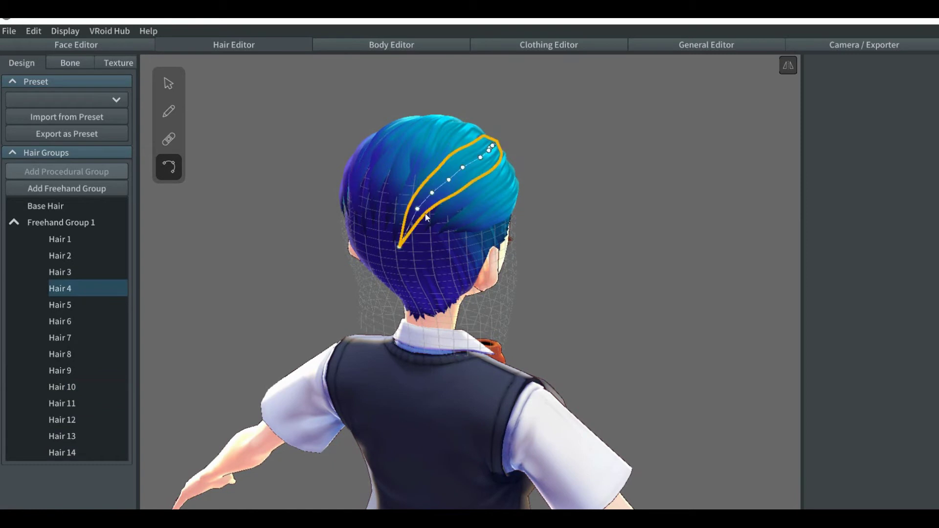
Select and inspect strands Hair 2, Hair 6, Hair 12 and Hair 8.
left_click(444, 214)
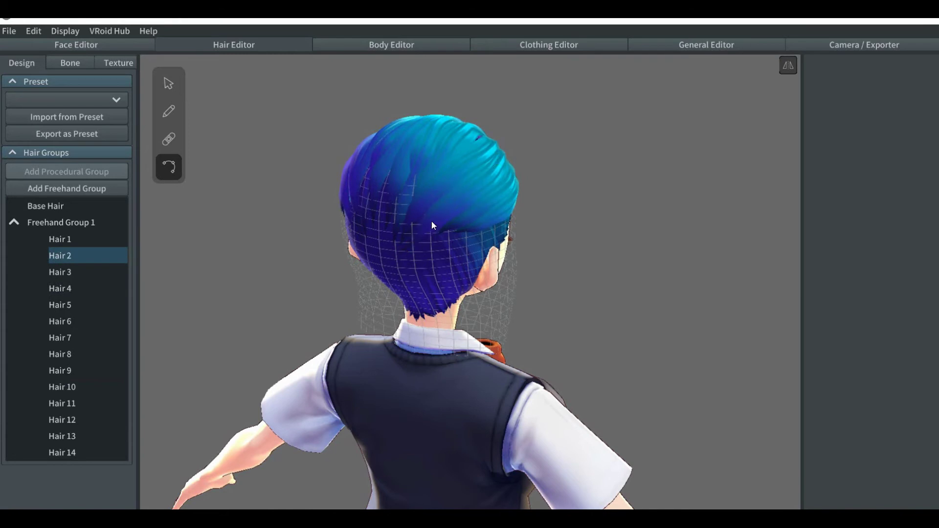
left_click(457, 220)
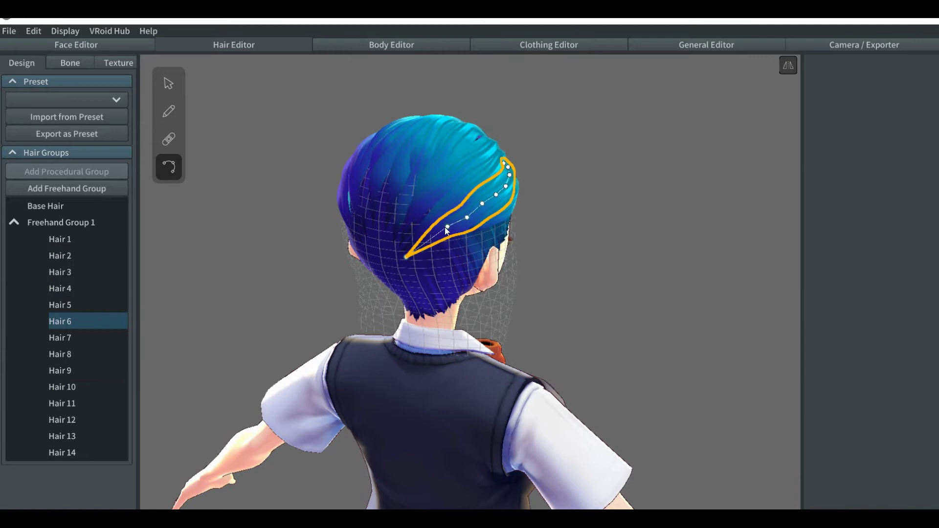
left_click(418, 162)
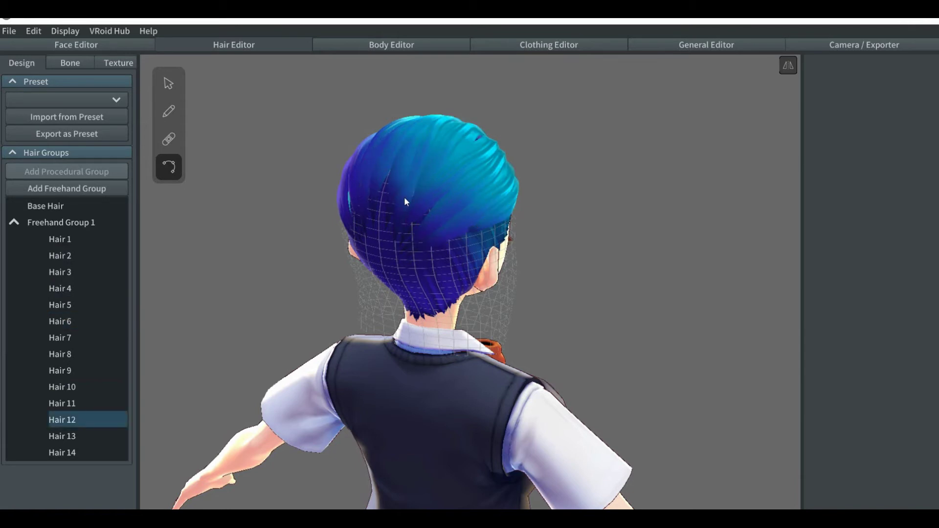
left_click(488, 224)
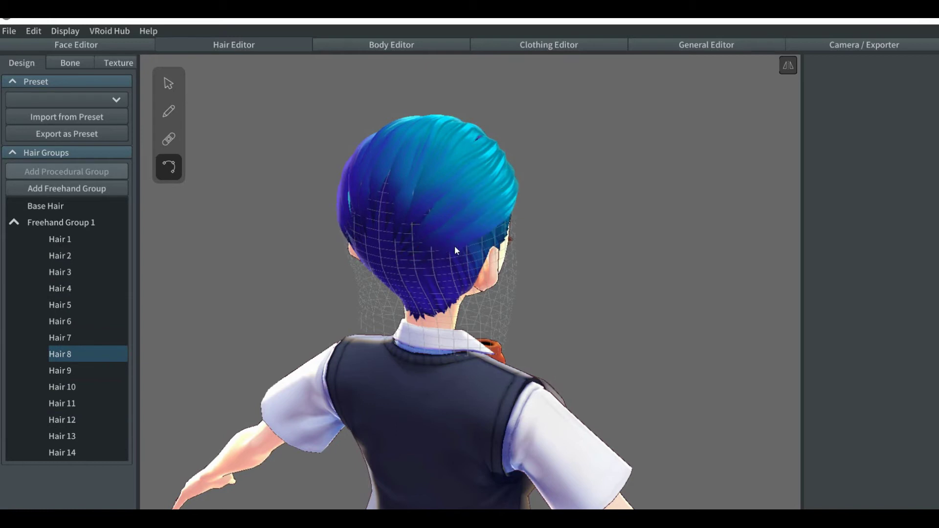
Reshape Hair 8's lower end and pull the guide points in at the nape and ears.
left_click_drag(459, 232, 452, 248)
right_click_drag(442, 264, 458, 255)
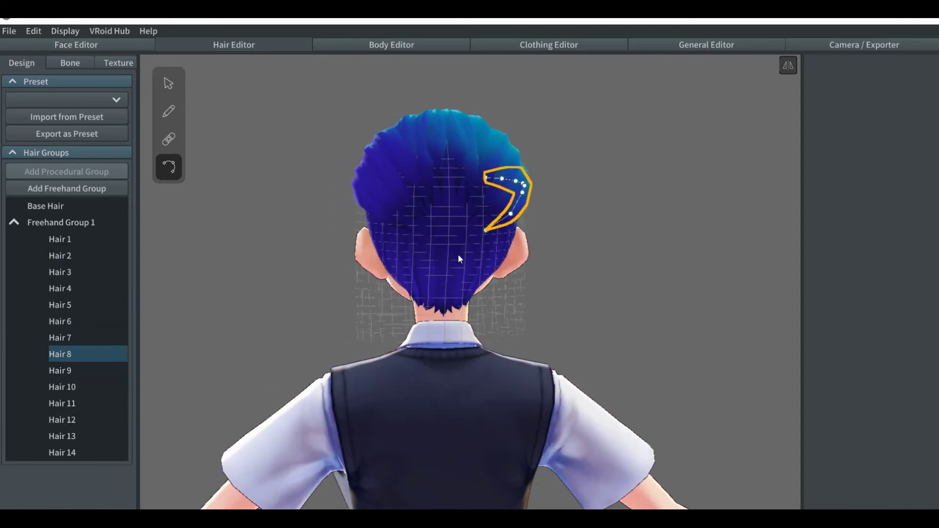
left_click(168, 84)
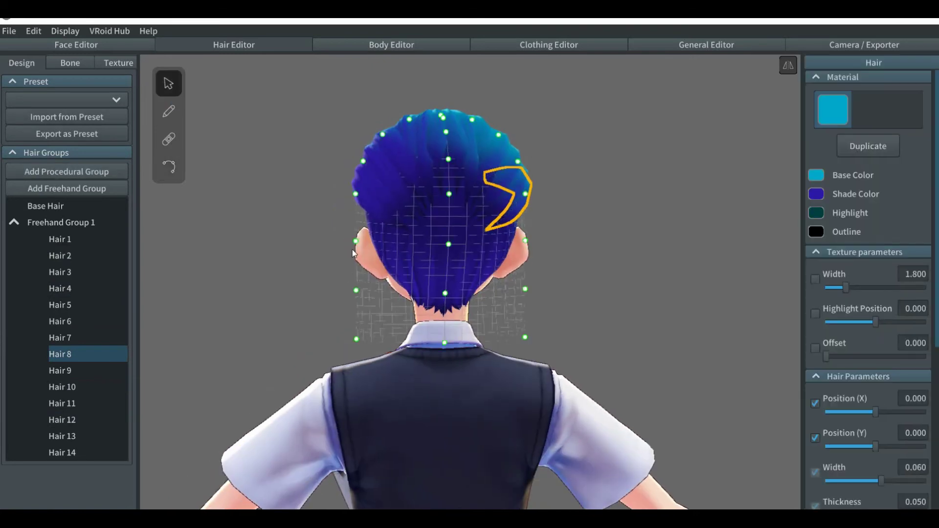
left_click_drag(356, 339, 397, 310)
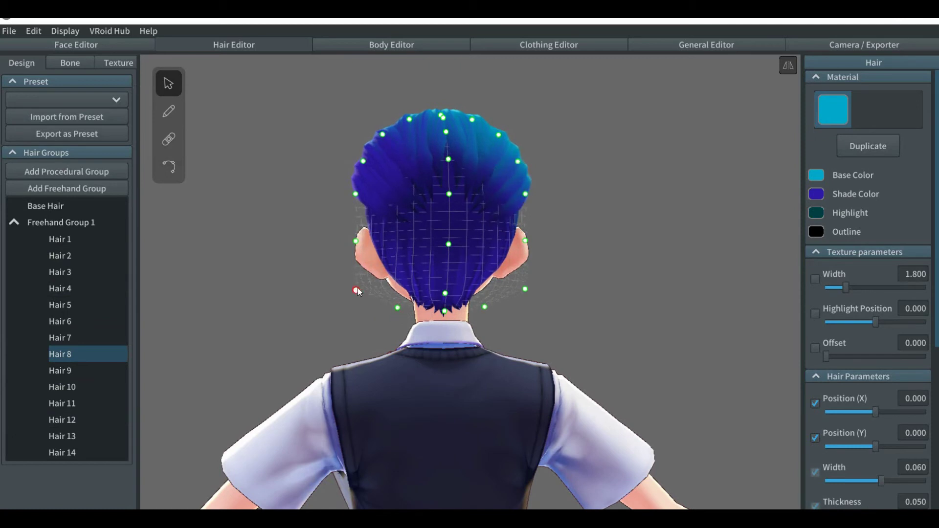
left_click_drag(355, 290, 373, 284)
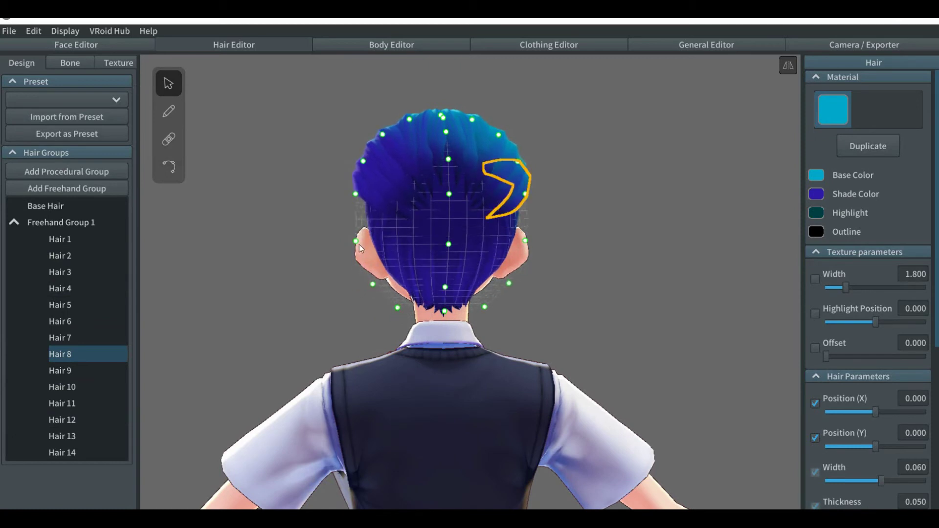
left_click_drag(354, 243, 365, 241)
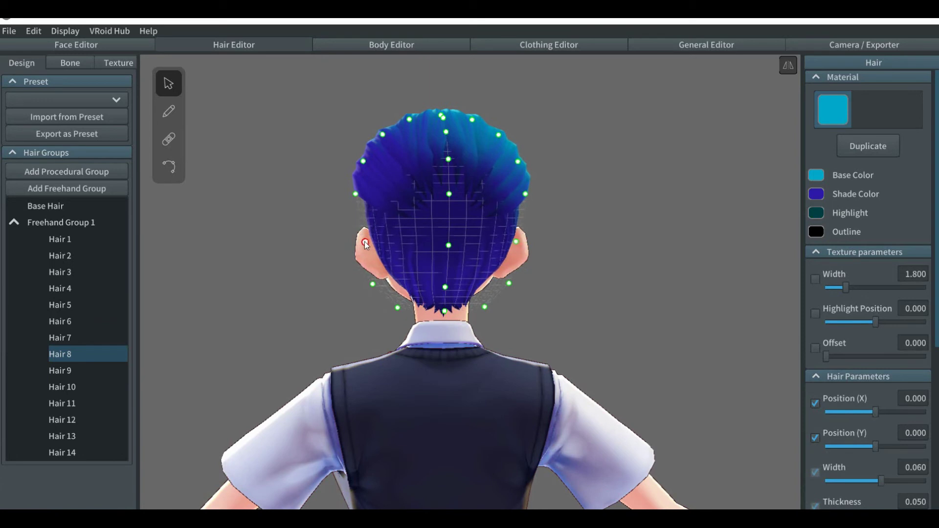
left_click_drag(357, 197, 361, 198)
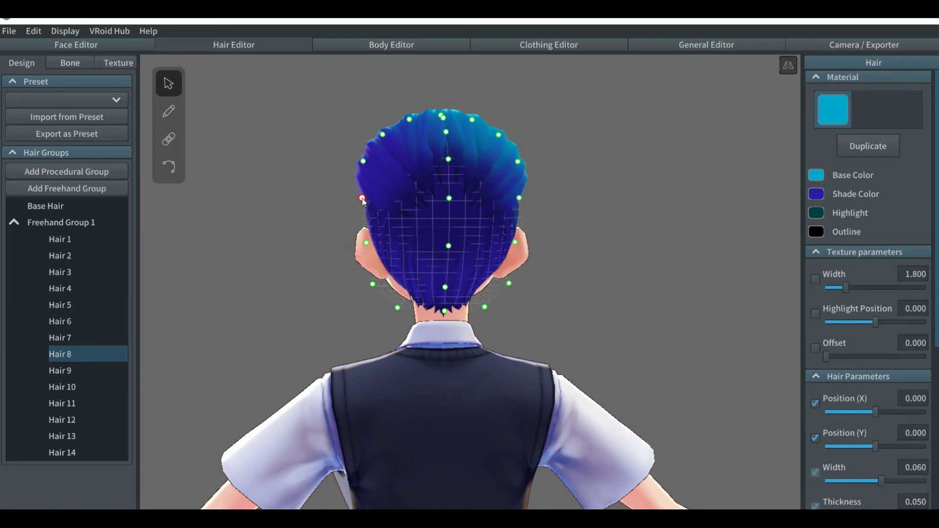
Return to strand painting and orbit to the side of the head.
left_click(169, 112)
right_click_drag(328, 222, 278, 227)
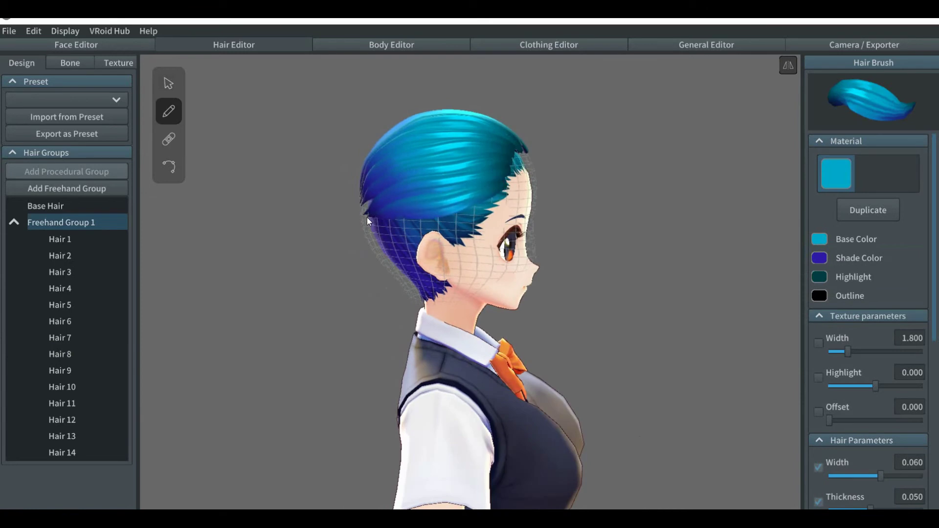
Paint a new strand on the side of the head and collapse Freehand Group 1's list.
left_click_drag(367, 217, 470, 250)
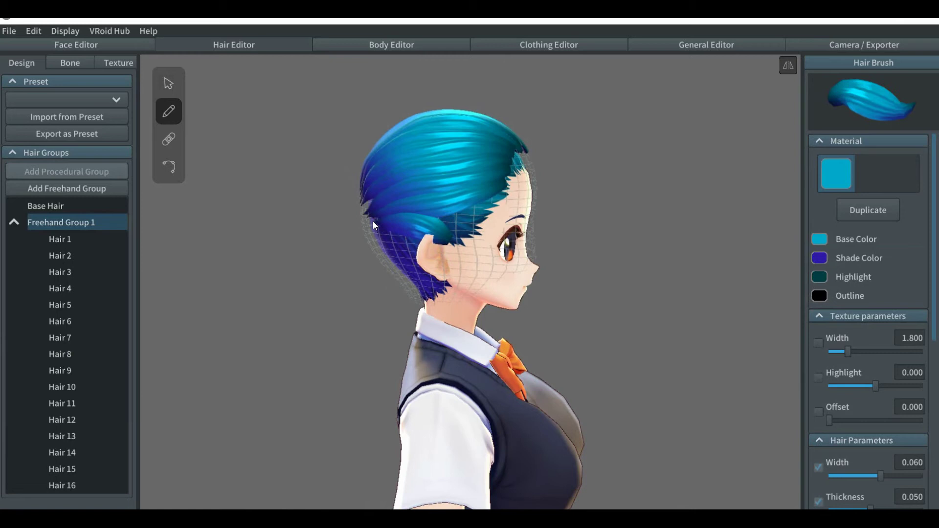
mouse_move(368, 221)
left_mouse_down()
mouse_move(483, 224)
mouse_move(361, 218)
left_mouse_up()
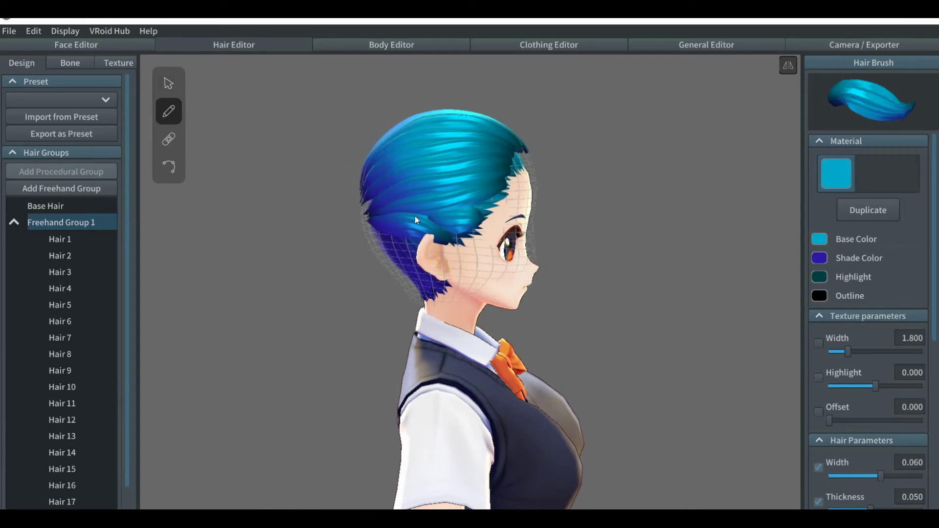
right_click_drag(333, 246, 387, 247)
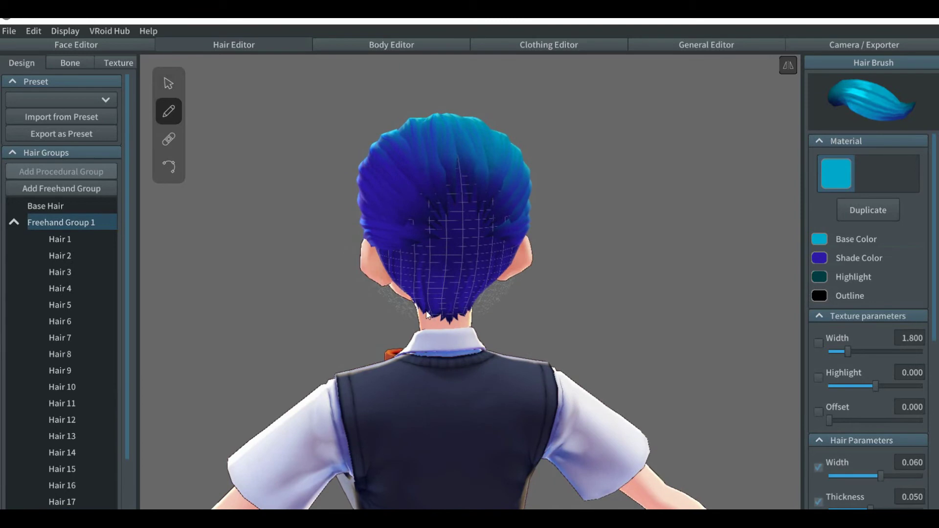
left_click(13, 223)
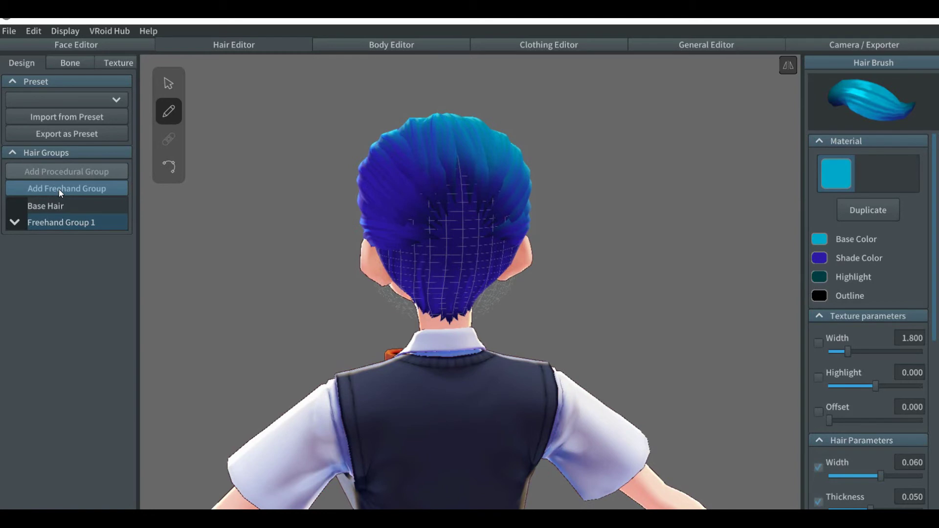
Add Freehand Group 2 and stretch its guide mesh down and outward behind the nape.
left_click(58, 190)
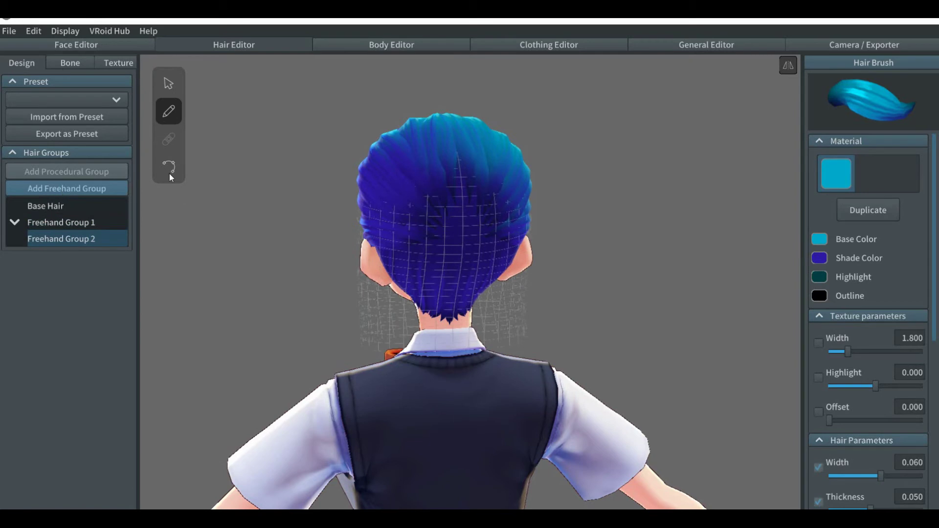
left_click(163, 85)
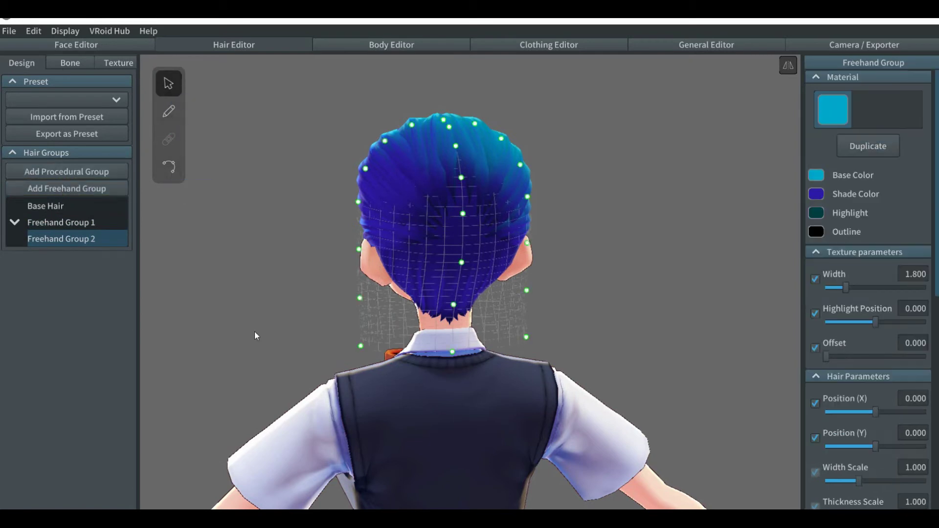
right_click_drag(255, 331, 291, 328)
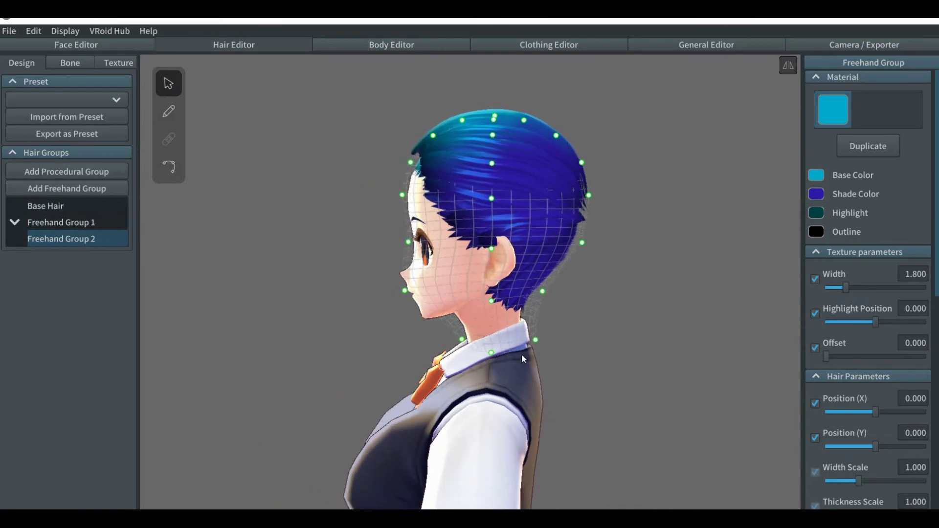
left_click(788, 65)
left_click_drag(544, 291, 614, 315)
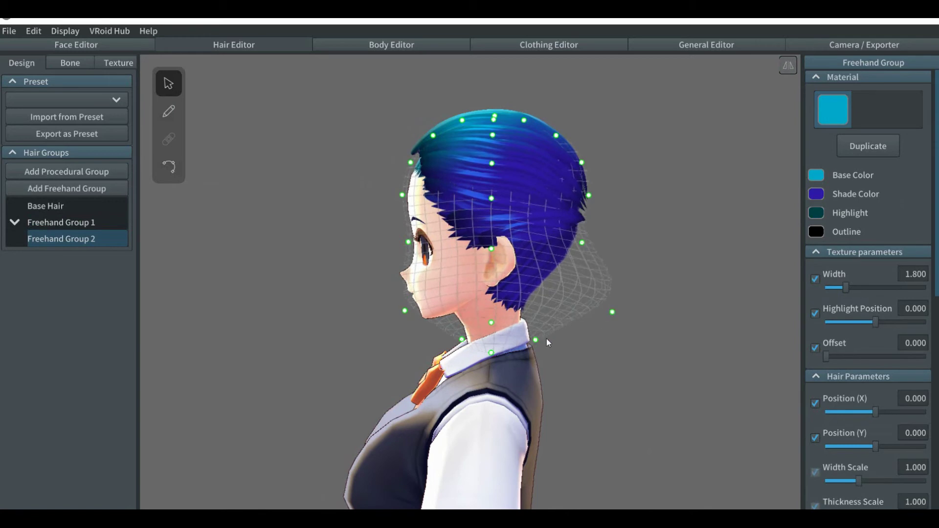
left_click_drag(537, 342, 652, 379)
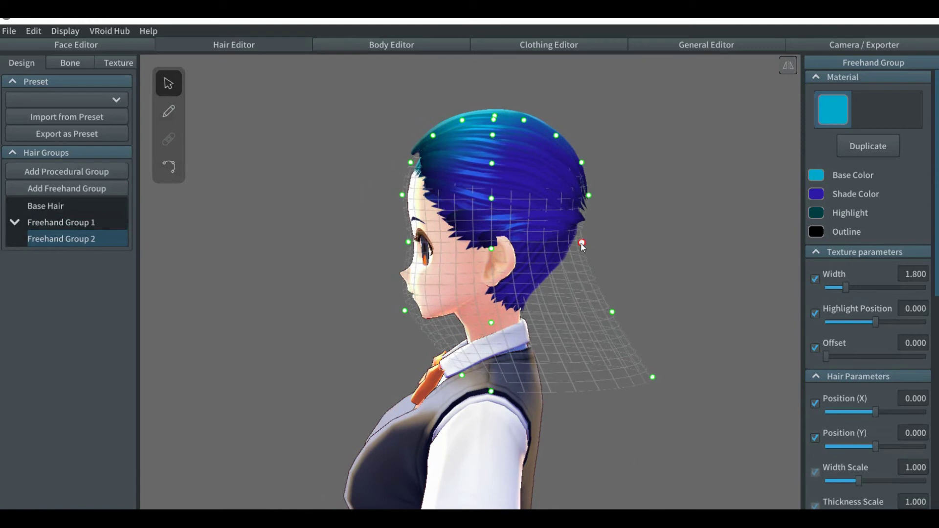
left_click_drag(582, 245, 631, 252)
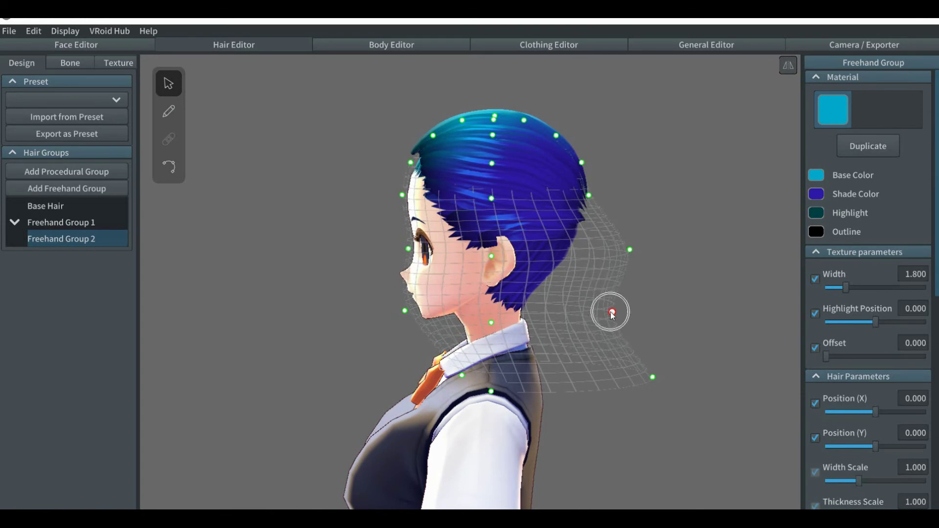
left_click_drag(612, 313, 649, 318)
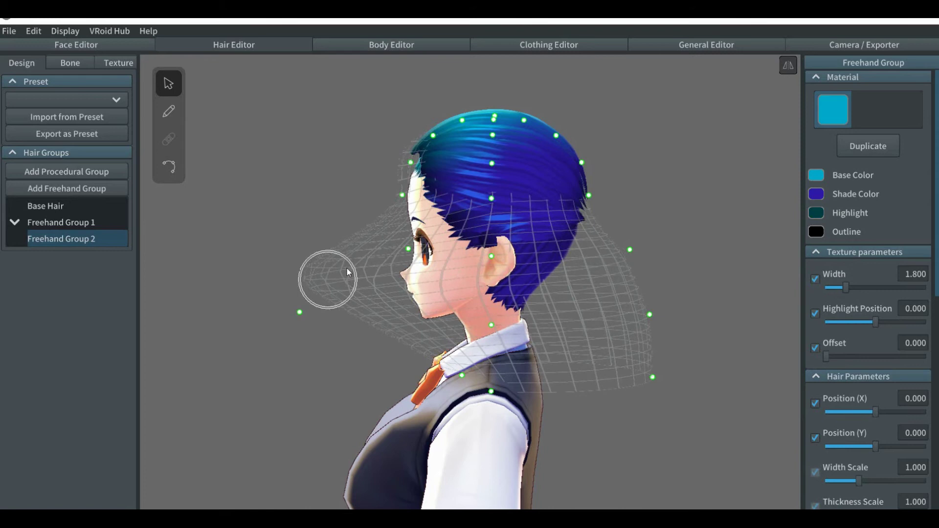
left_click(788, 65)
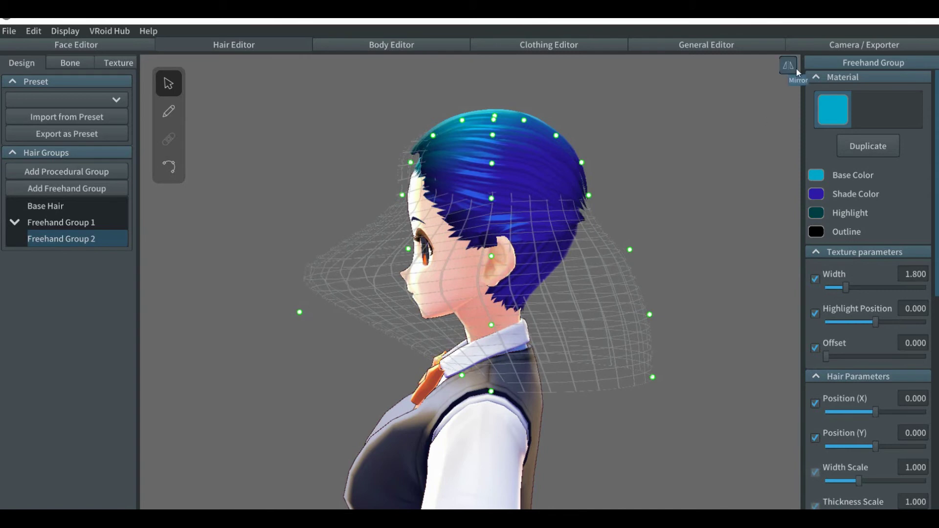
left_click_drag(654, 380, 695, 392)
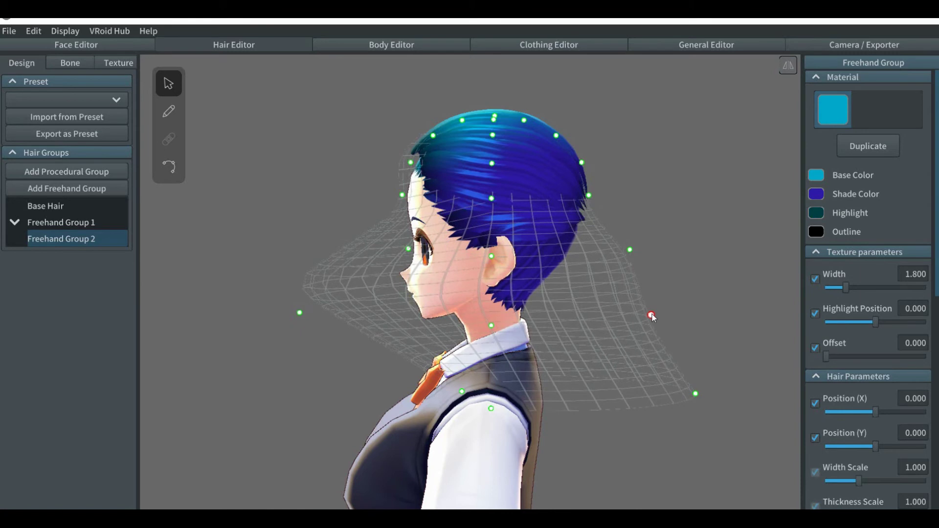
left_click_drag(650, 315, 658, 314)
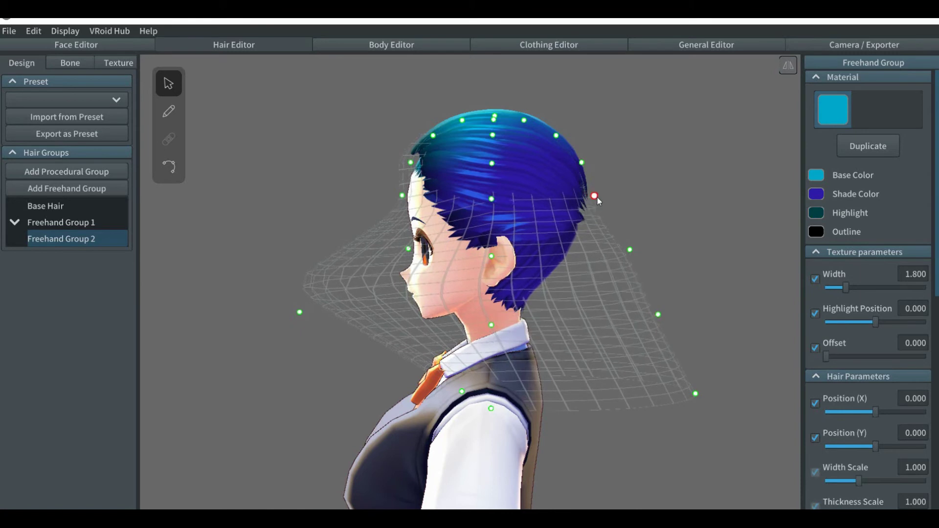
Pull the neck, ear-level and side guide points inward to narrow the mesh down the back.
mouse_move(607, 201)
right_mouse_down()
mouse_move(605, 212)
mouse_move(559, 210)
right_mouse_up()
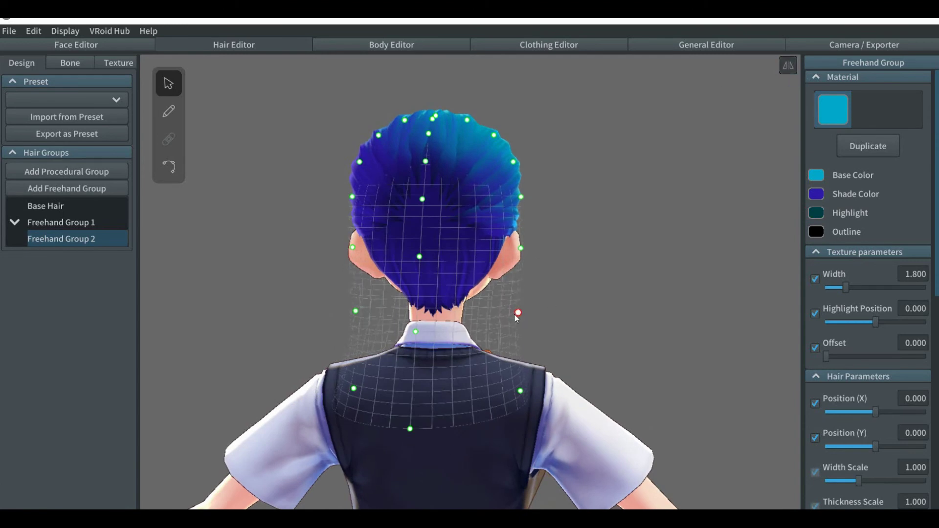
left_click_drag(521, 314, 496, 318)
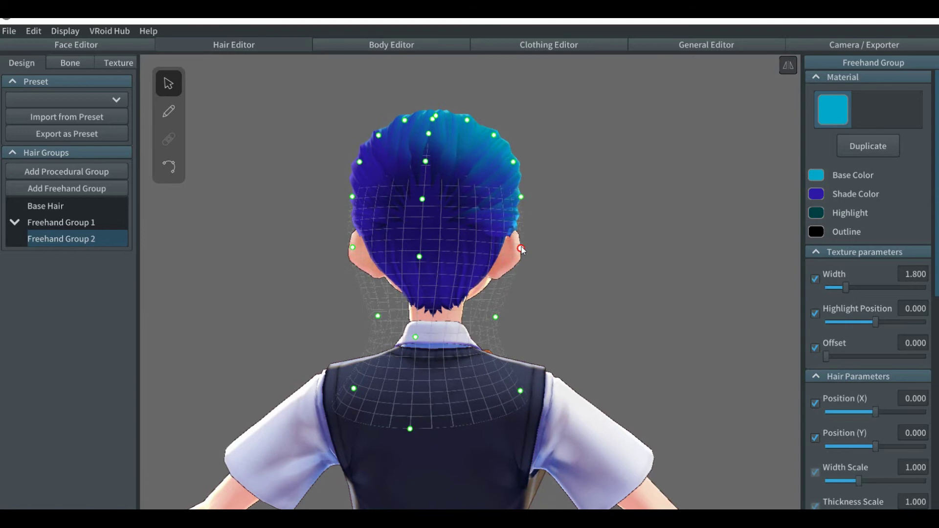
left_click_drag(513, 247, 492, 253)
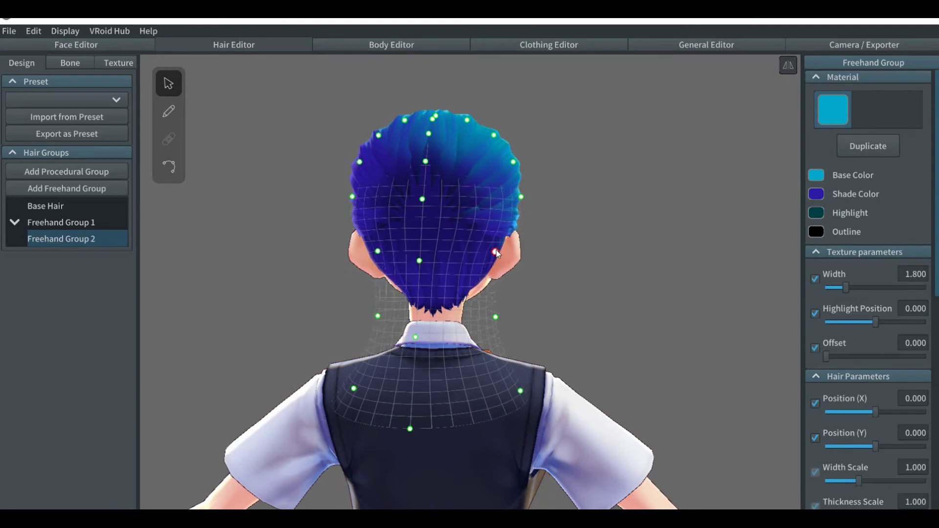
left_click_drag(521, 197, 497, 201)
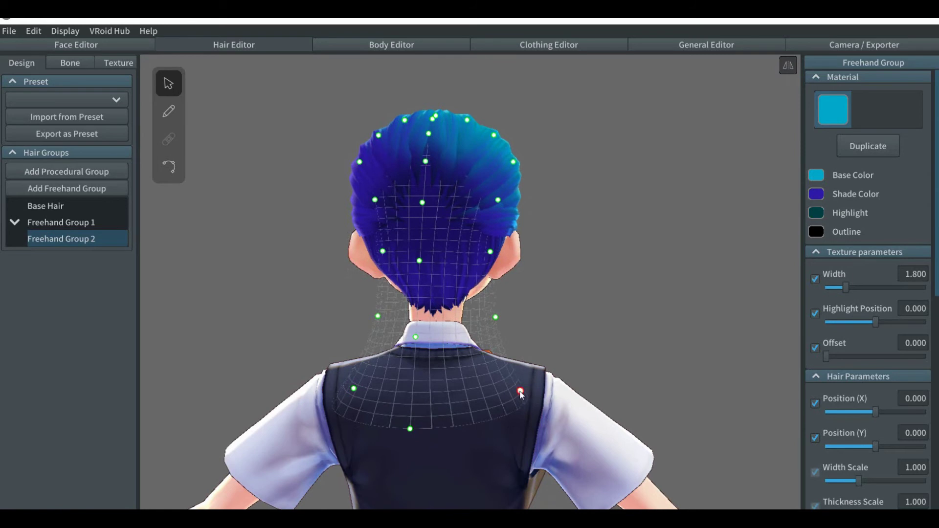
left_click_drag(521, 393, 461, 394)
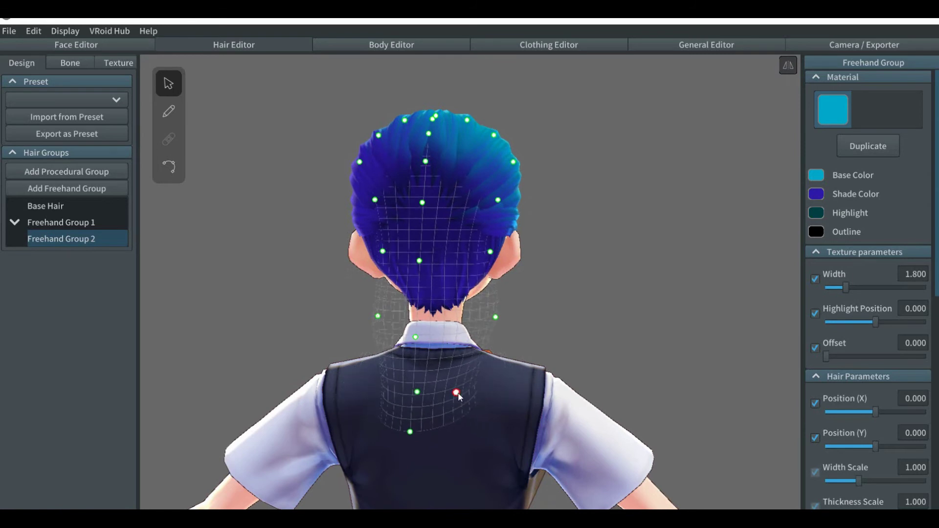
right_click_drag(473, 416, 482, 416)
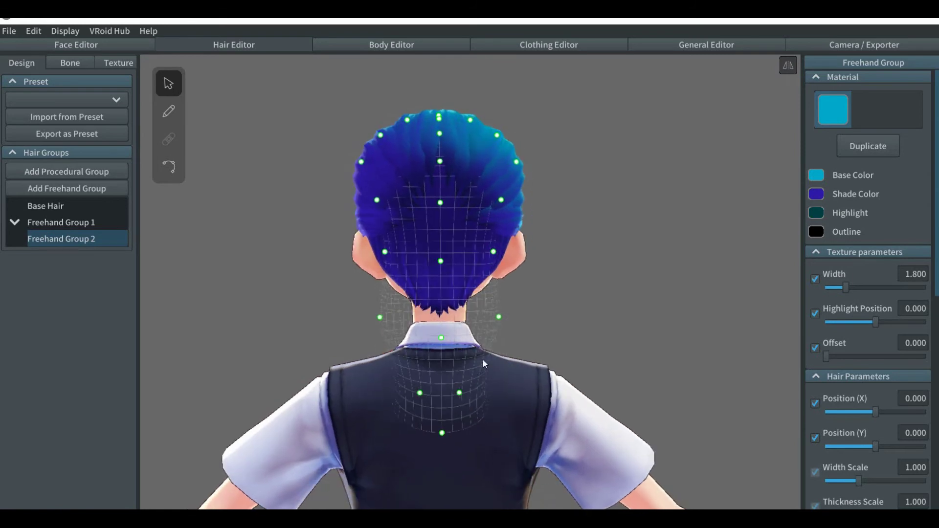
left_click_drag(500, 318, 490, 321)
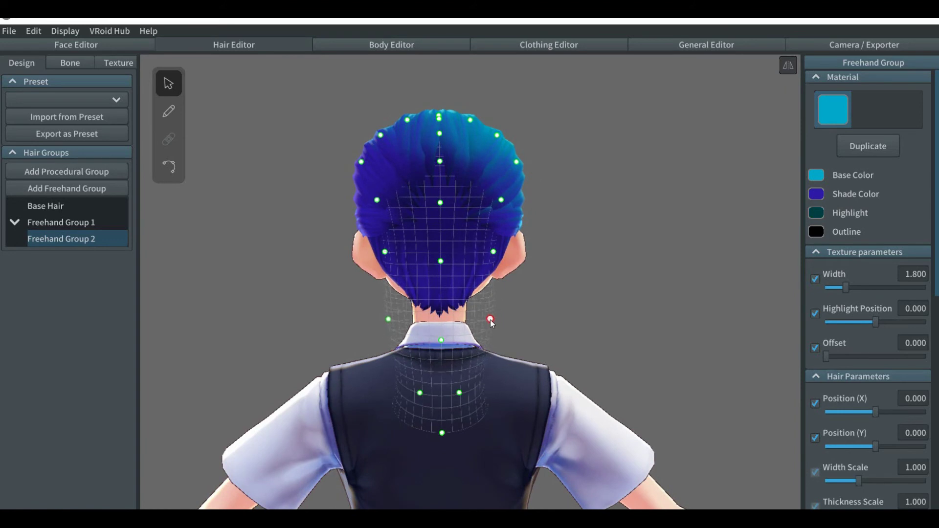
Paint a mirrored pair of bun strands and narrow the first strand's middle and lower end.
left_click(166, 115)
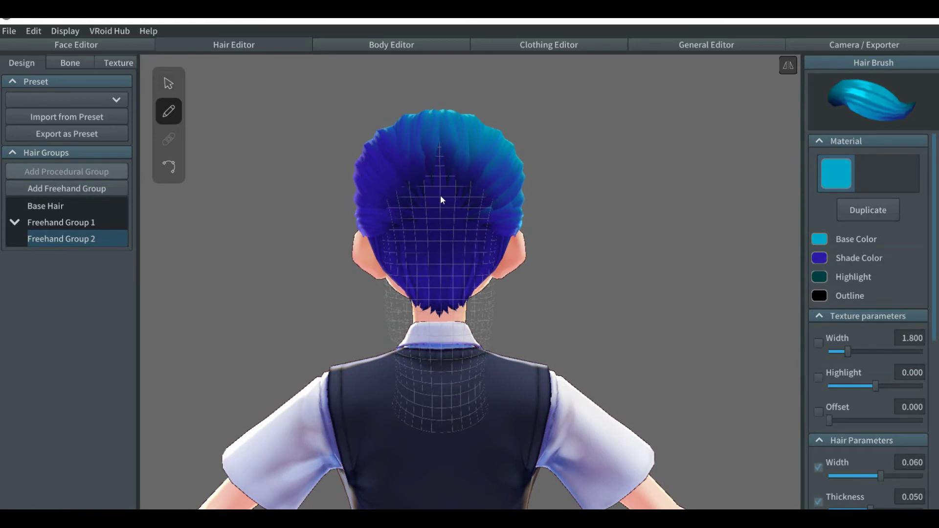
scroll(441, 195, "up", 3)
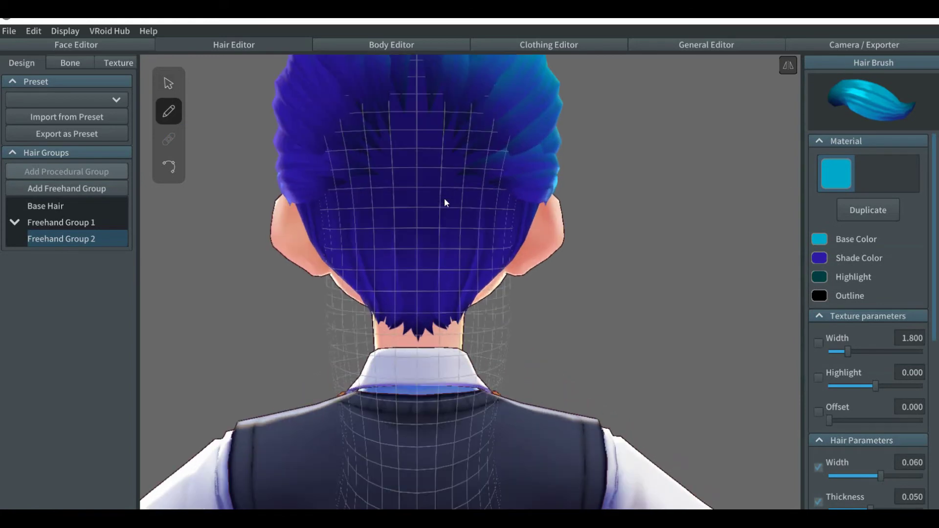
right_click_drag(445, 199, 443, 208)
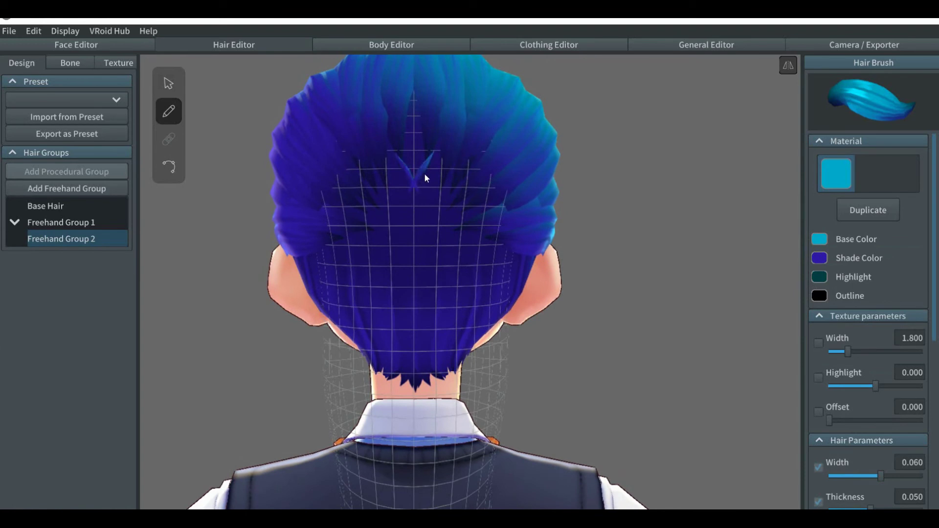
mouse_move(424, 173)
left_mouse_down()
mouse_move(454, 255)
mouse_move(409, 293)
left_mouse_up()
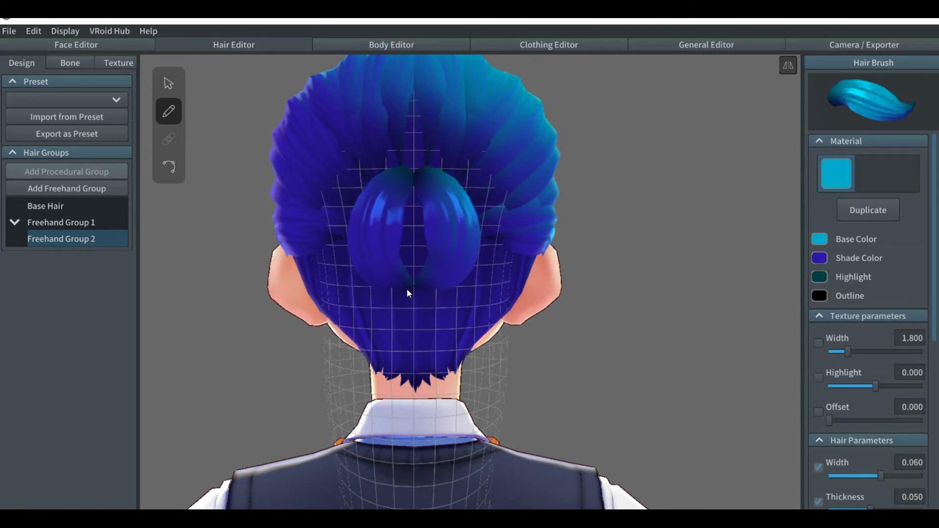
left_click(169, 166)
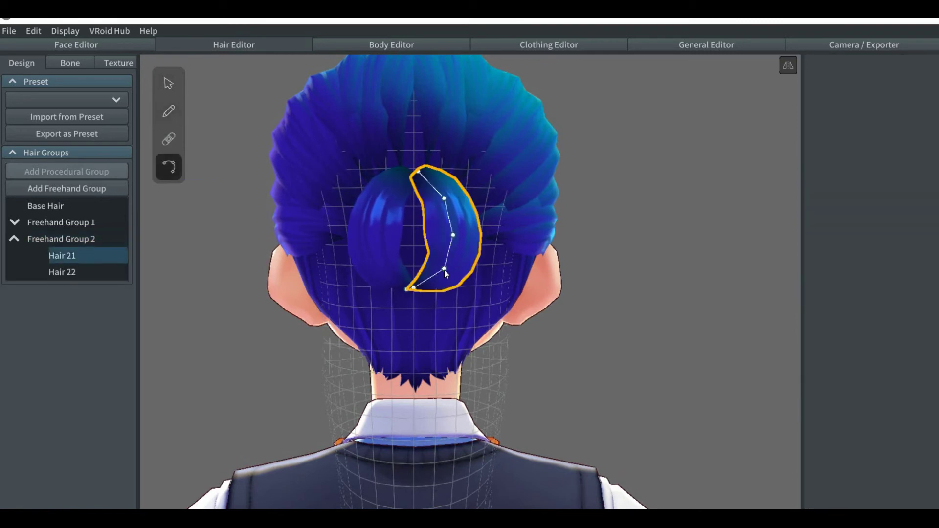
left_click_drag(444, 270, 436, 270)
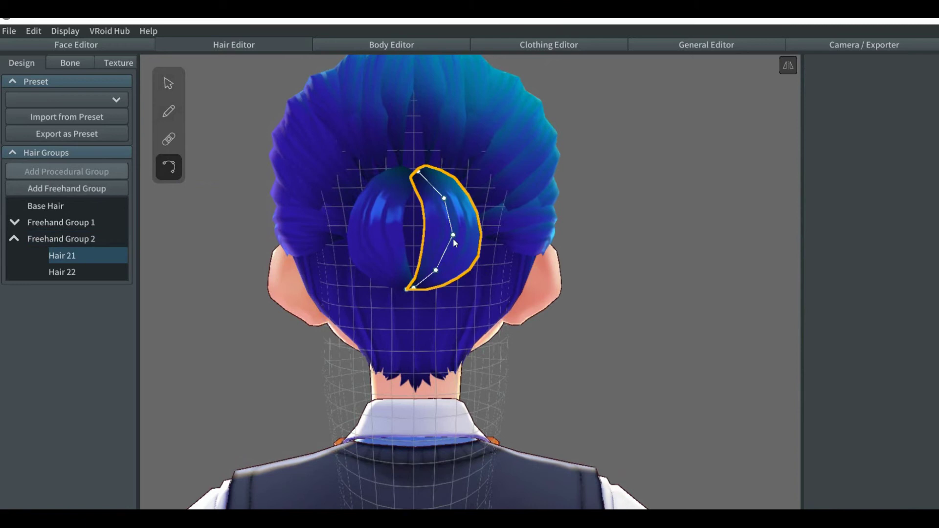
left_click_drag(454, 235, 447, 240)
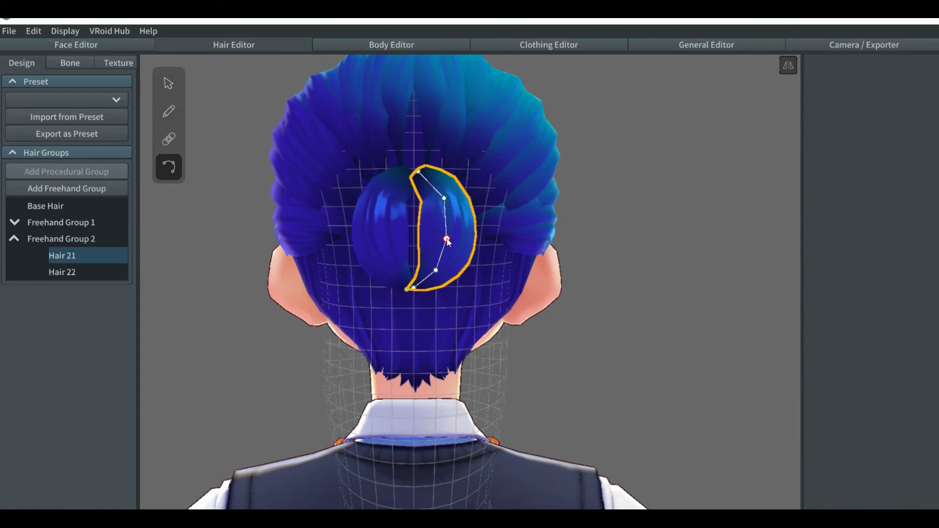
Paint four more bubbles stacked down the back to extend the braid.
left_click(167, 111)
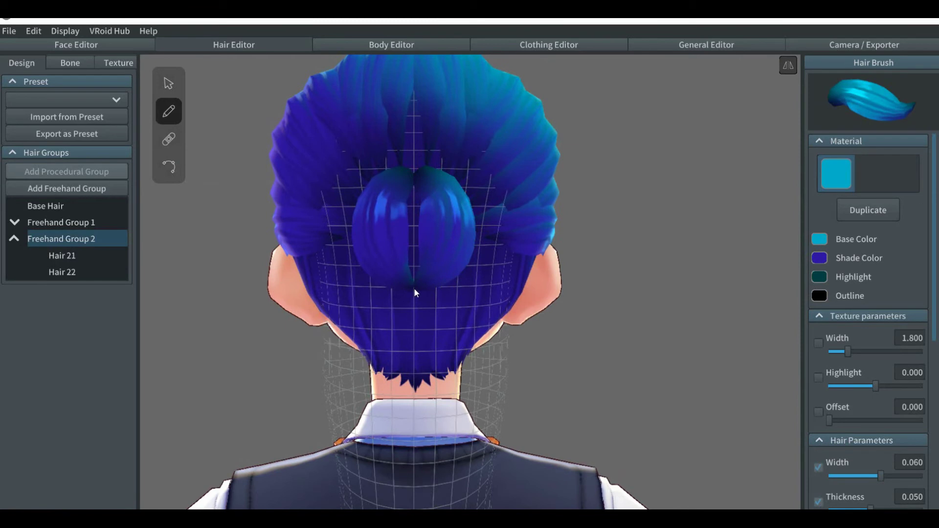
mouse_move(416, 288)
left_mouse_down()
mouse_move(430, 374)
mouse_move(408, 387)
mouse_move(408, 463)
left_mouse_up()
middle_click_drag(408, 463, 518, 413)
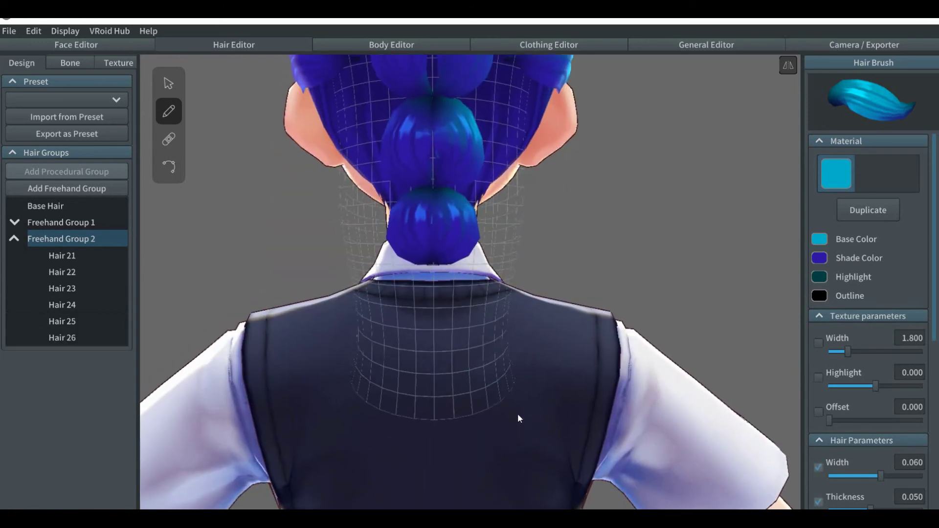
mouse_move(434, 272)
left_mouse_down()
mouse_move(432, 353)
mouse_move(458, 383)
mouse_move(433, 426)
left_mouse_up()
mouse_move(478, 333)
right_mouse_down()
mouse_move(459, 340)
mouse_move(473, 345)
right_mouse_up()
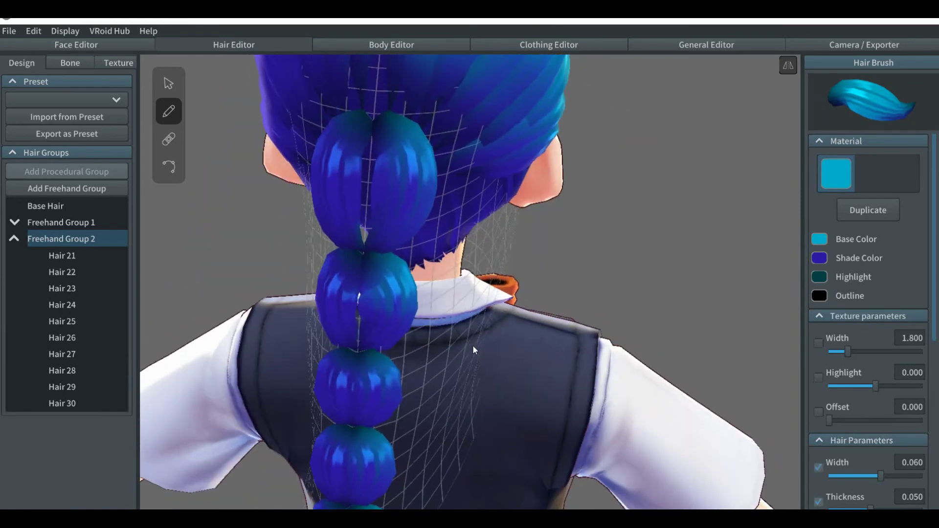
Reshape the top bubble strand by lowering its top and narrowing its middle and base.
left_click(168, 164)
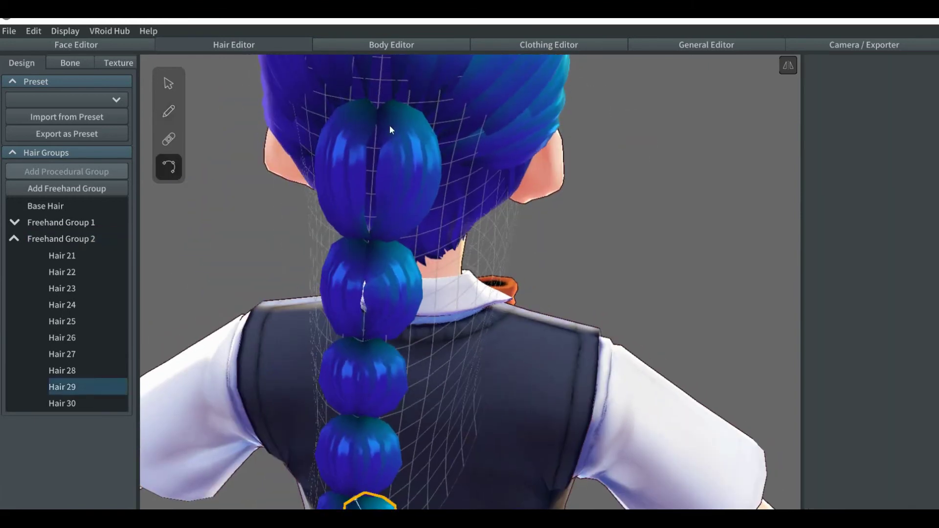
left_click(390, 123)
mouse_move(383, 108)
left_mouse_down()
mouse_move(376, 124)
mouse_move(395, 143)
left_mouse_up()
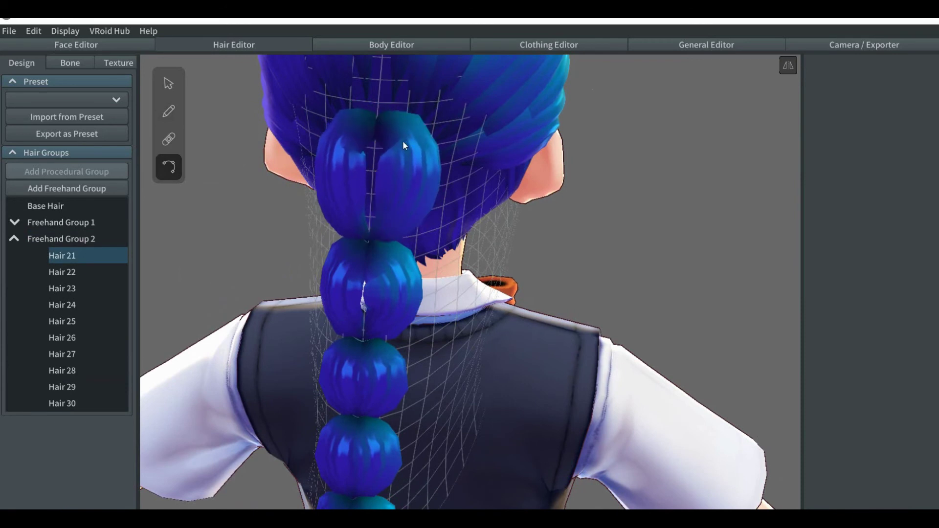
left_click_drag(408, 188, 401, 188)
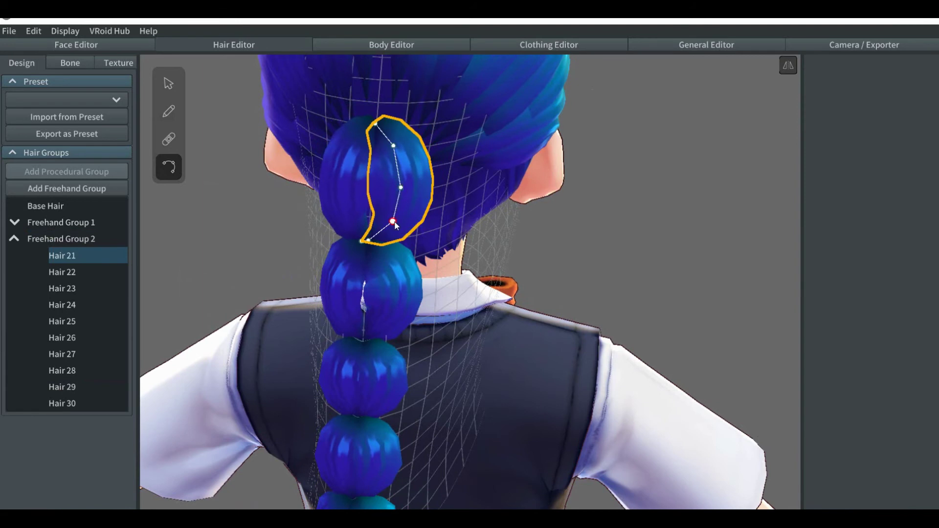
left_click_drag(393, 222, 388, 223)
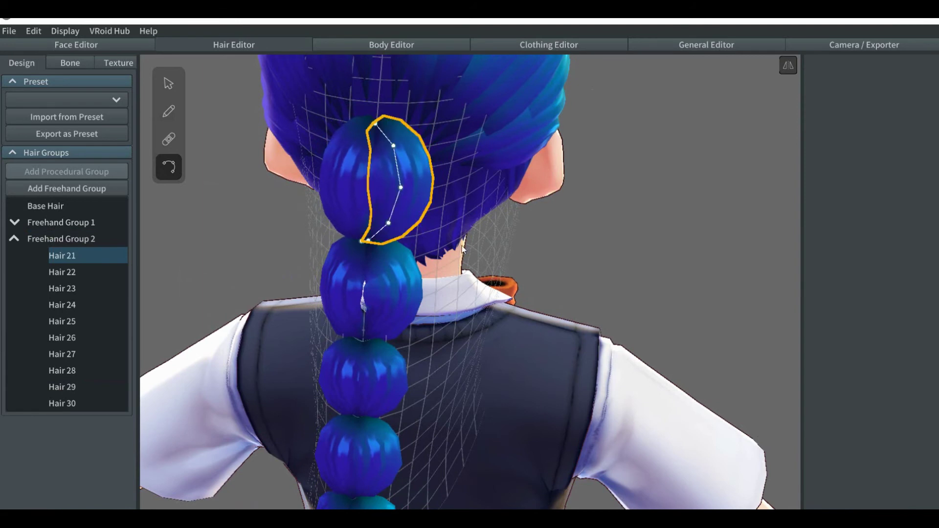
Nudge the second bubble's lower point, then orbit to check the braid from the side.
right_click_drag(395, 219, 362, 211)
left_click(390, 212)
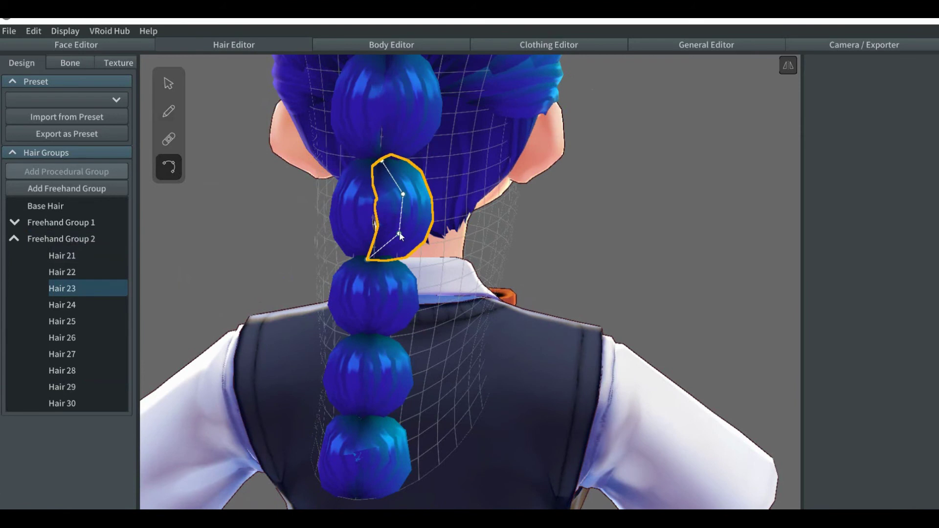
left_click_drag(399, 235, 395, 233)
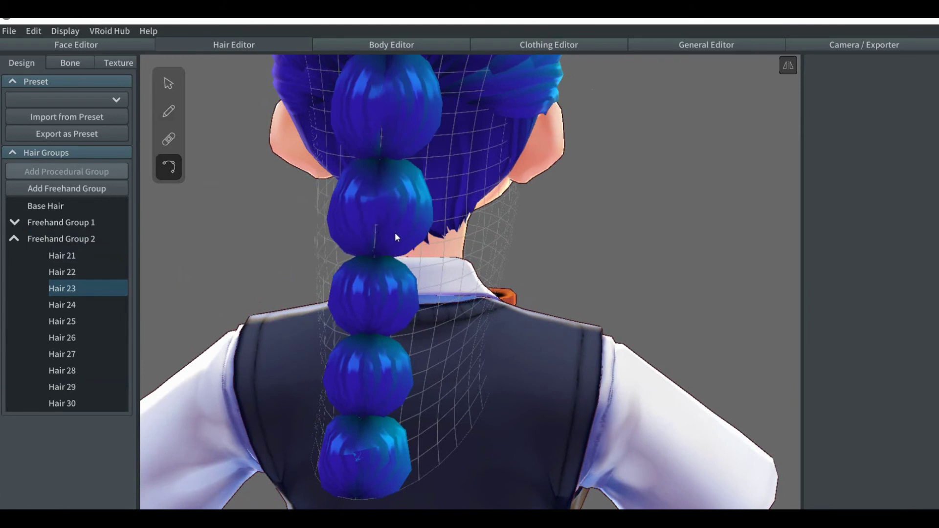
left_click(403, 198)
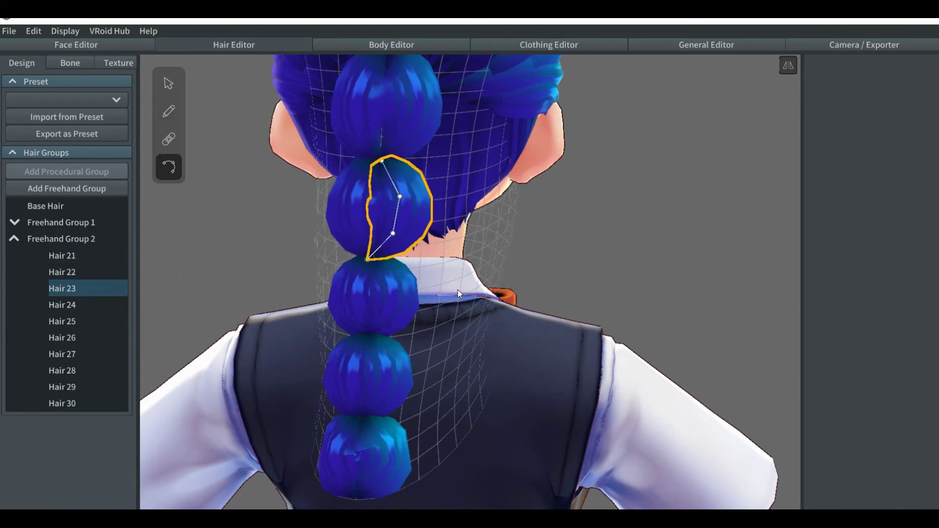
mouse_move(460, 294)
right_mouse_down()
mouse_move(481, 285)
mouse_move(483, 293)
mouse_move(506, 293)
right_mouse_up()
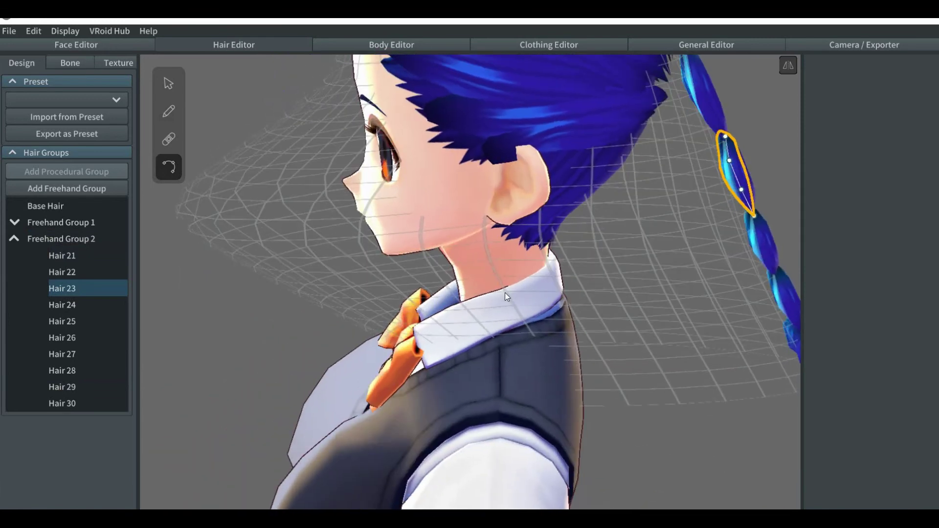
mouse_move(623, 293)
right_mouse_down()
mouse_move(595, 319)
mouse_move(197, 230)
right_mouse_up()
Drag the braid's top guide point left and in against the back of the head.
left_click(169, 84)
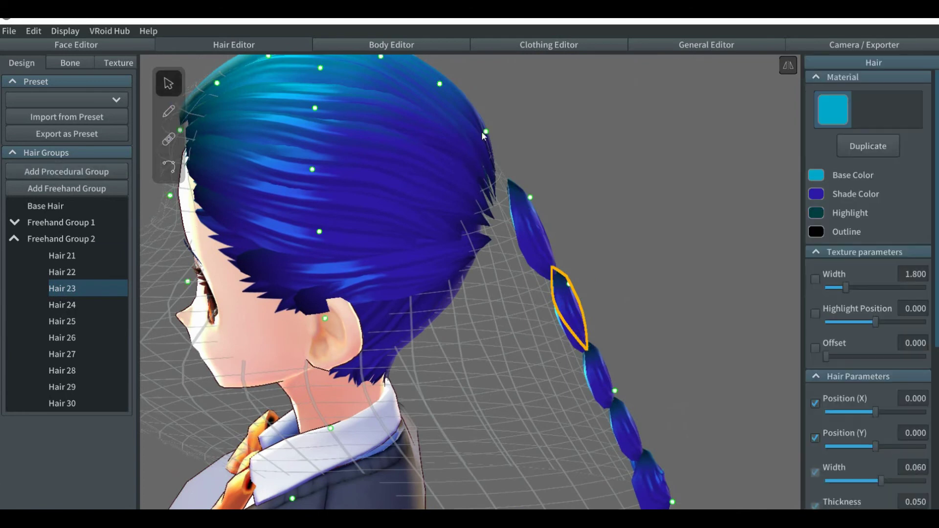
left_click_drag(485, 133, 462, 139)
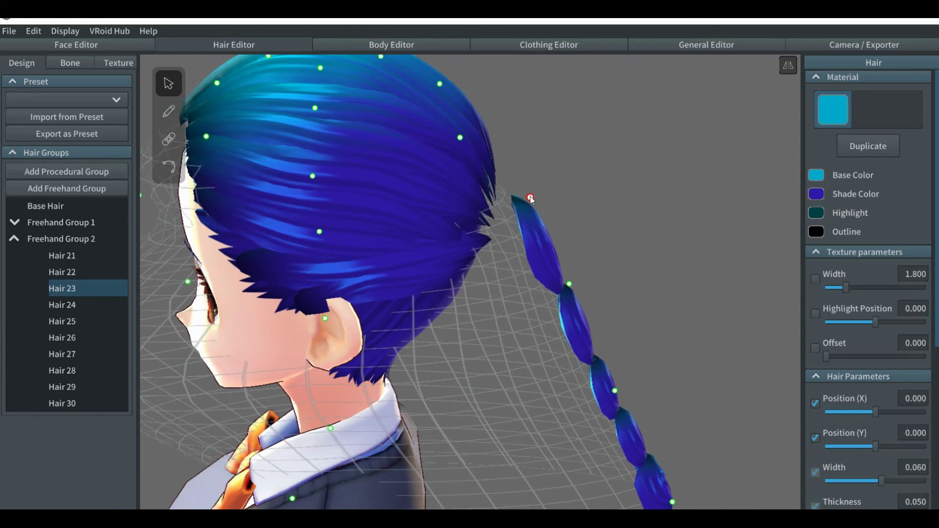
left_click_drag(529, 197, 497, 182)
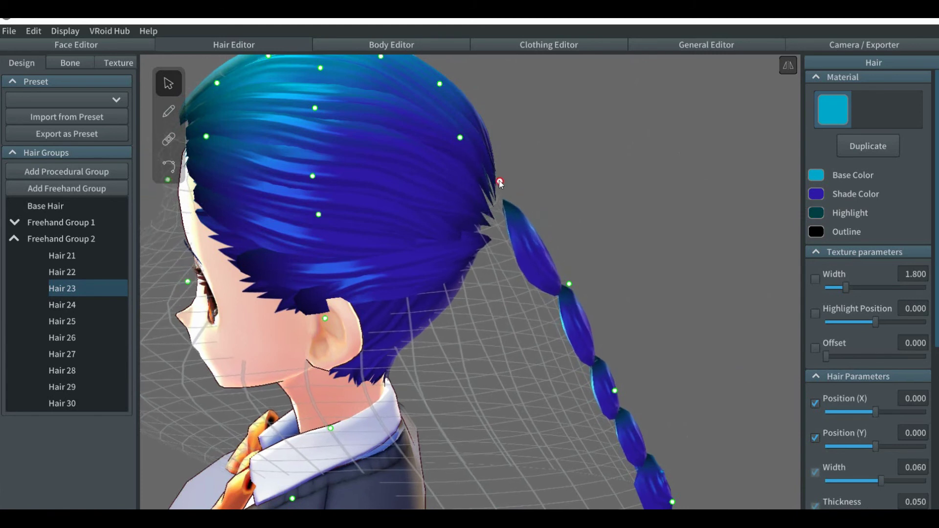
mouse_move(553, 202)
right_mouse_down()
mouse_move(515, 191)
mouse_move(513, 201)
right_mouse_up()
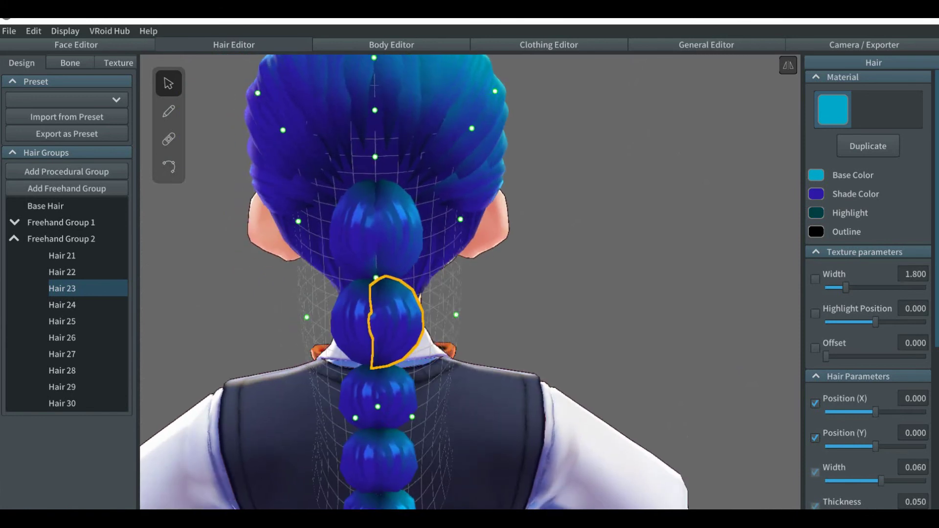
Add a new freehand hair group and hide the first braid group from the model.
left_click(14, 241)
left_click(52, 237)
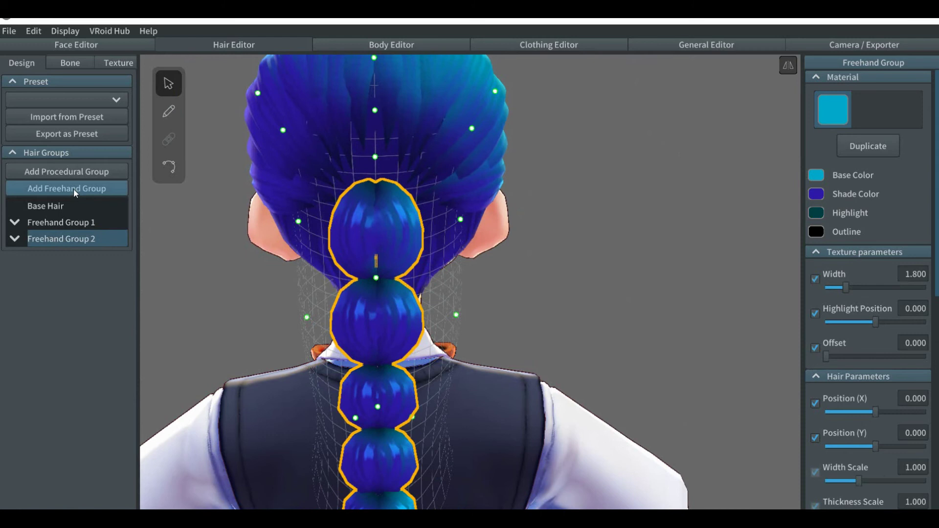
left_click(73, 189)
mouse_move(74, 238)
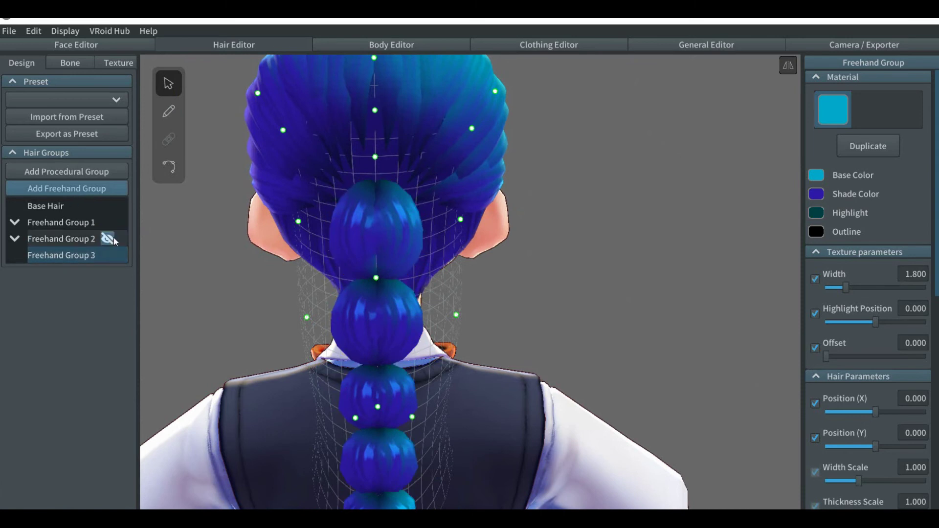
left_click(109, 235)
left_click(106, 239)
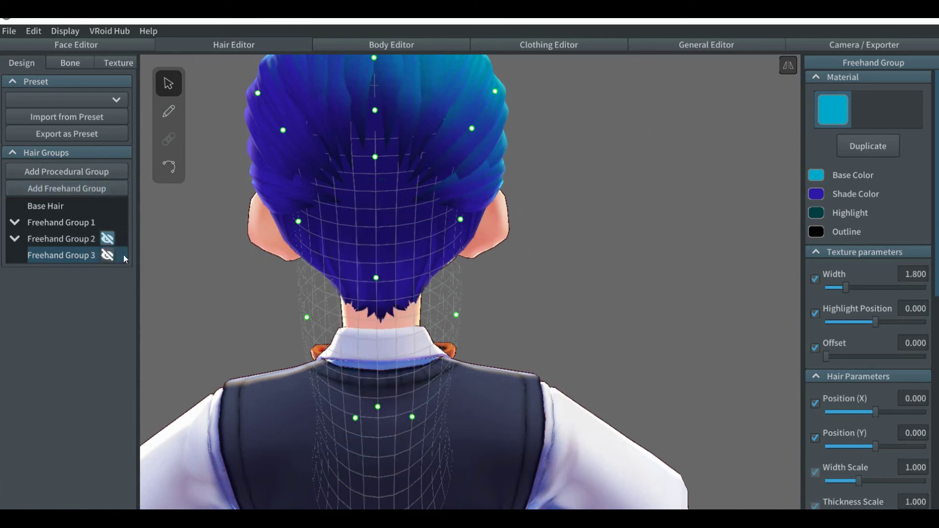
With mirroring on, paint a bun and a rounded bubble below it at the nape.
left_click(169, 111)
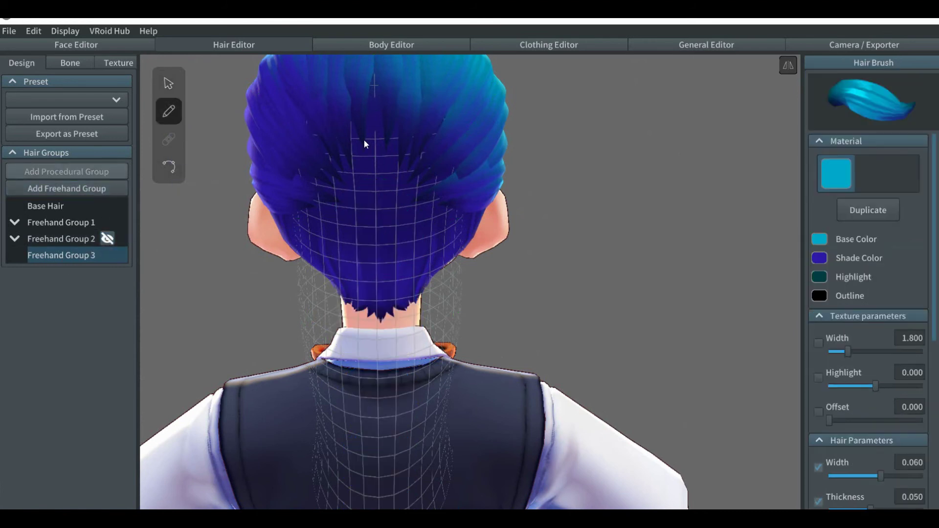
left_click(788, 69)
left_click(788, 69)
left_click_drag(404, 189, 380, 280)
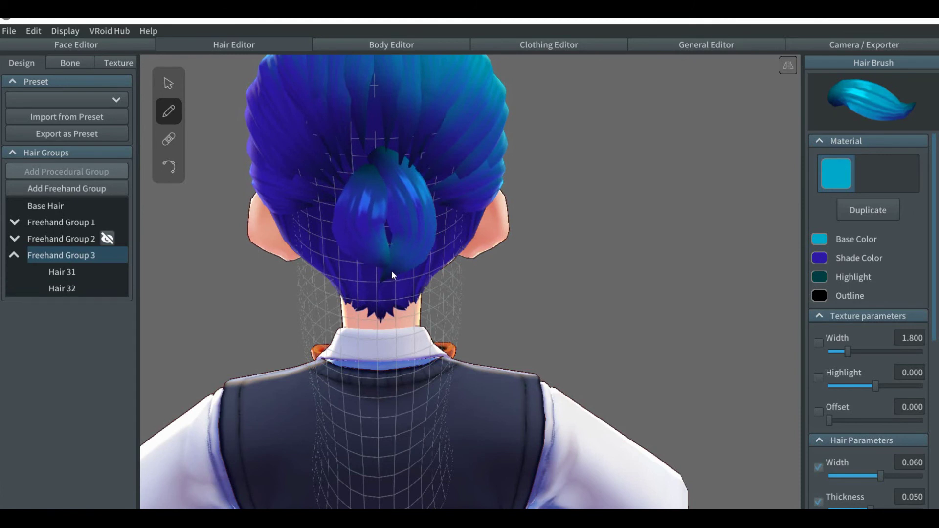
left_click_drag(407, 287, 388, 378)
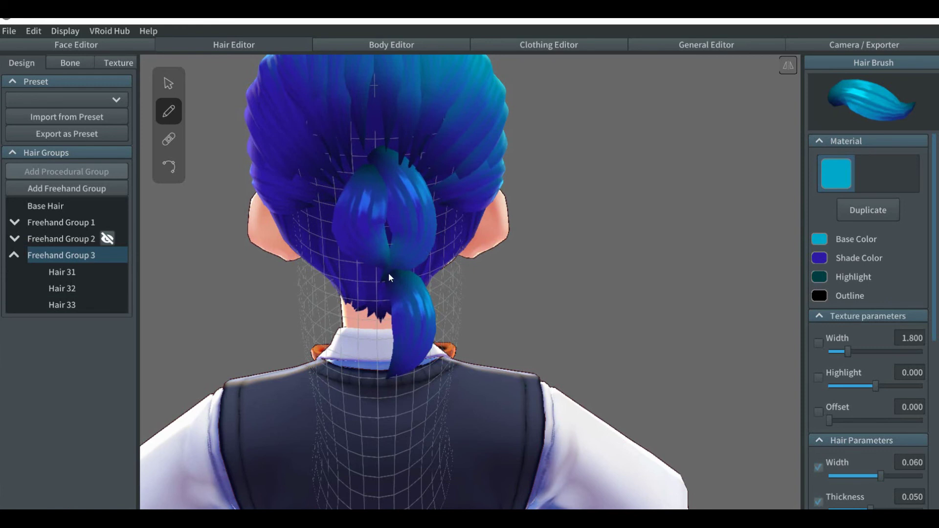
left_click_drag(377, 295, 392, 369)
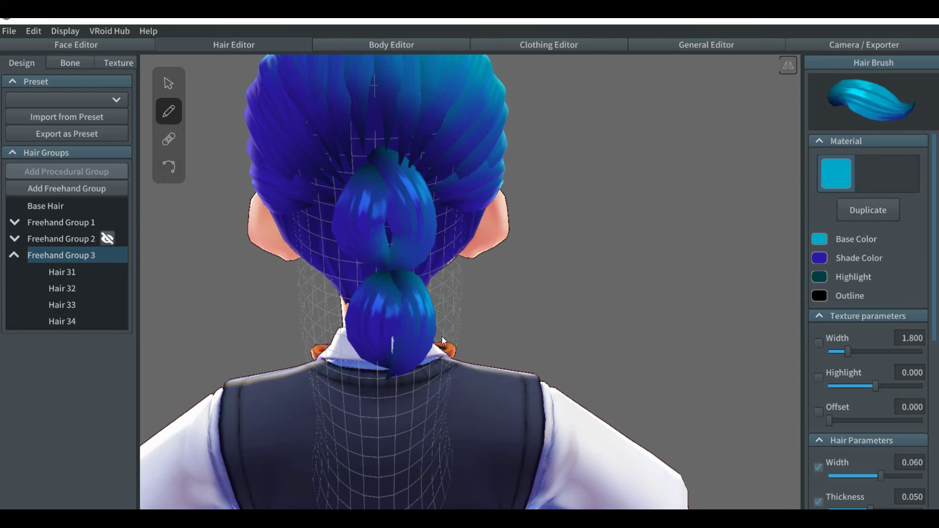
middle_click_drag(443, 338, 435, 323)
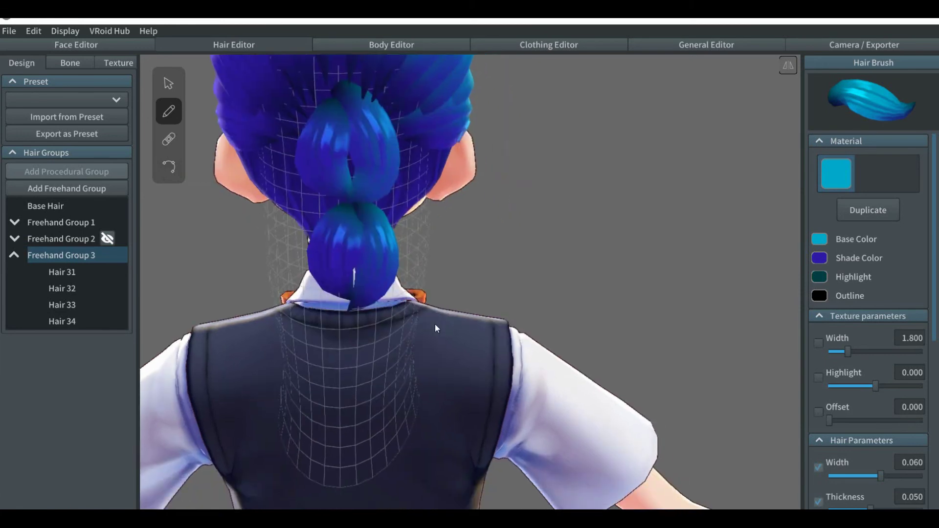
Drag control points on Hair 31 and the lower-bubble strands to round both bubbles.
left_click(169, 167)
left_click(366, 168)
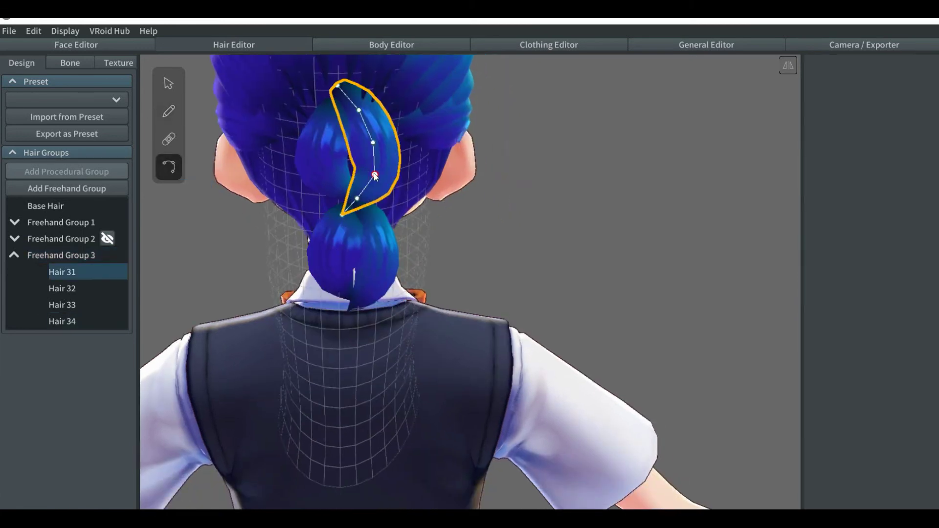
left_click_drag(373, 174, 367, 176)
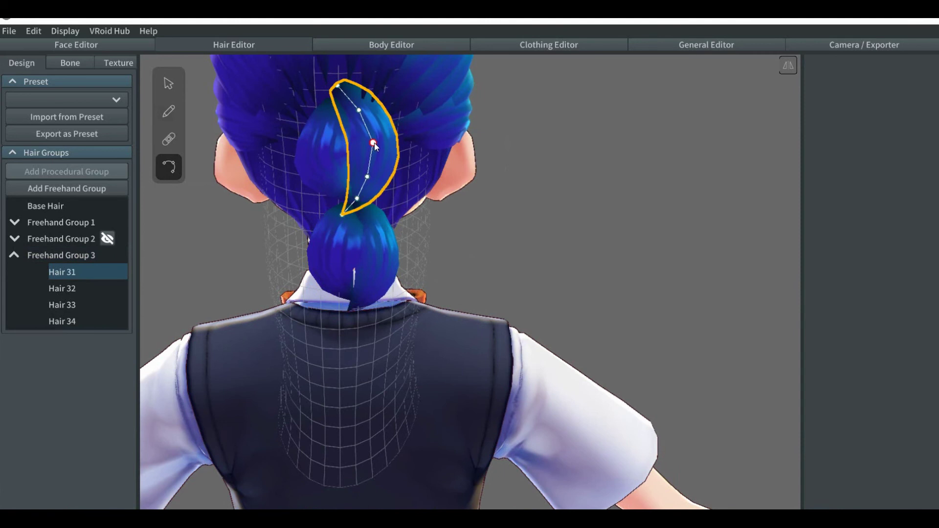
left_click(345, 285)
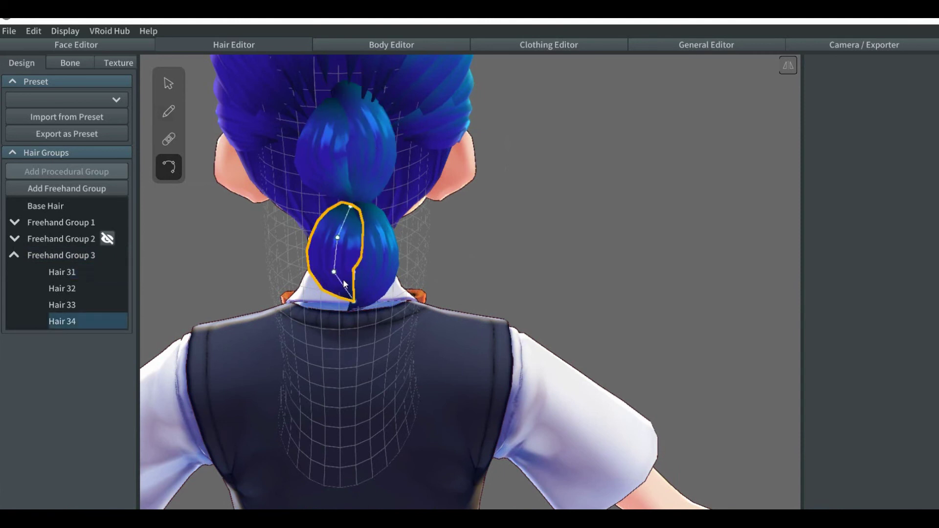
left_click_drag(335, 273, 339, 278)
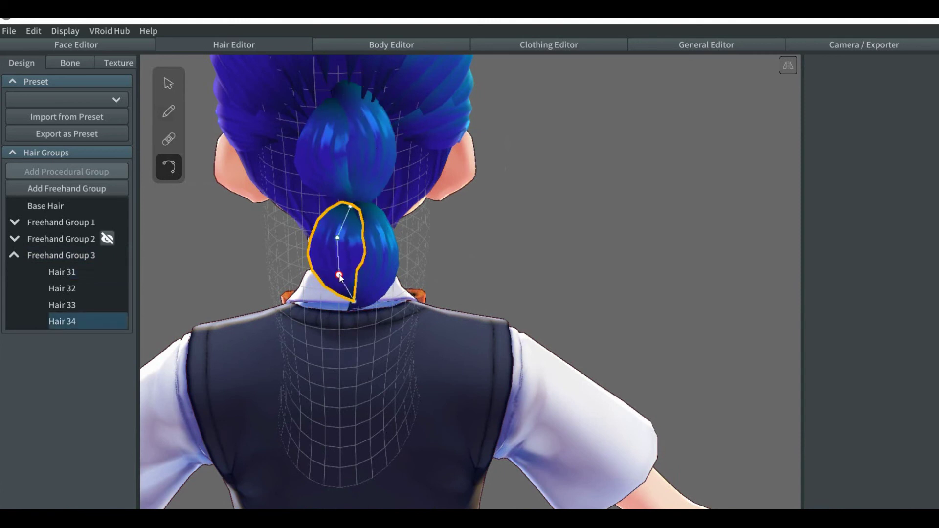
left_click_drag(350, 206, 353, 203)
left_click(355, 209)
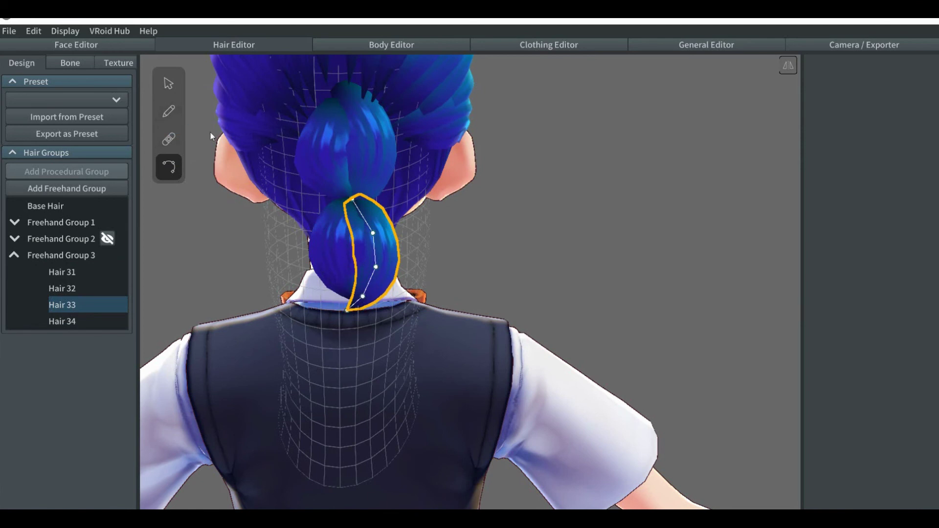
Paint Hair 35–40 below the existing bubbles, adding bulbs down to mid-back.
left_click(169, 113)
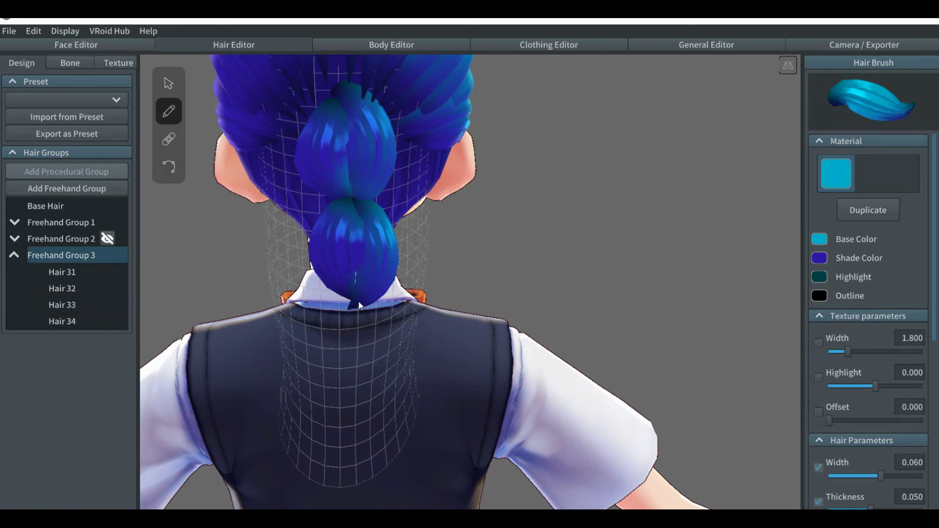
left_click_drag(367, 311, 343, 380)
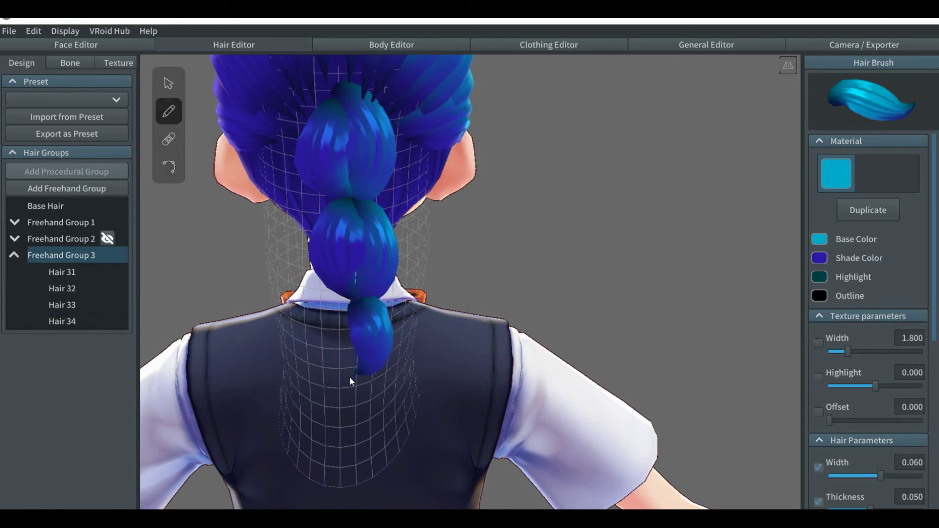
left_click_drag(354, 299, 358, 373)
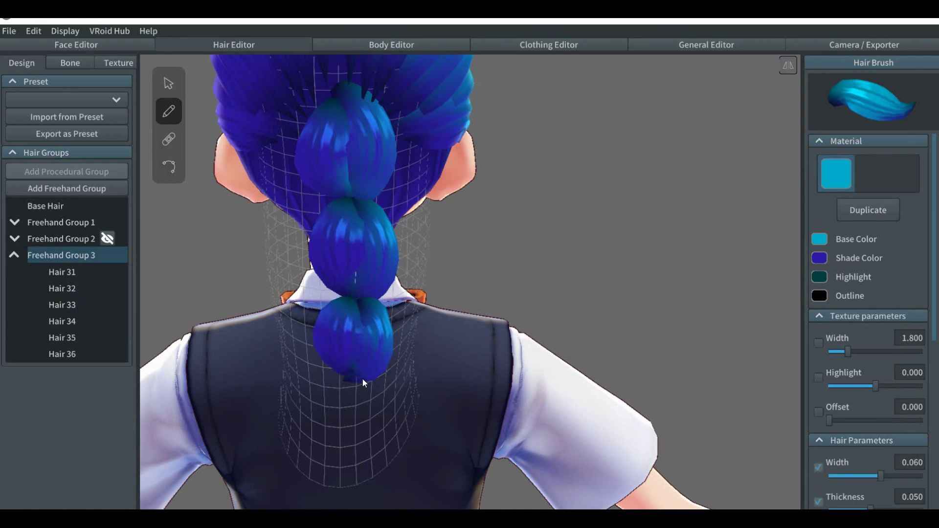
mouse_move(355, 376)
left_mouse_down()
mouse_move(367, 435)
mouse_move(350, 446)
left_mouse_up()
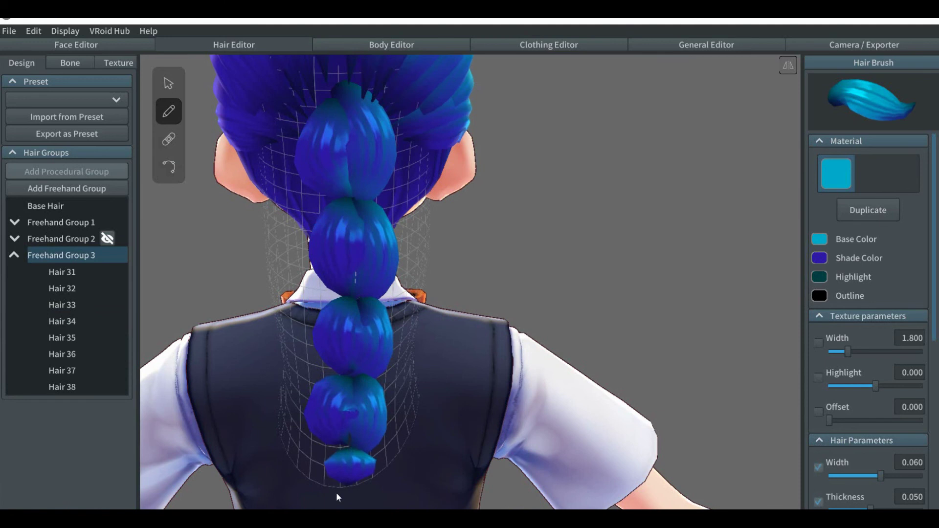
left_click(337, 492)
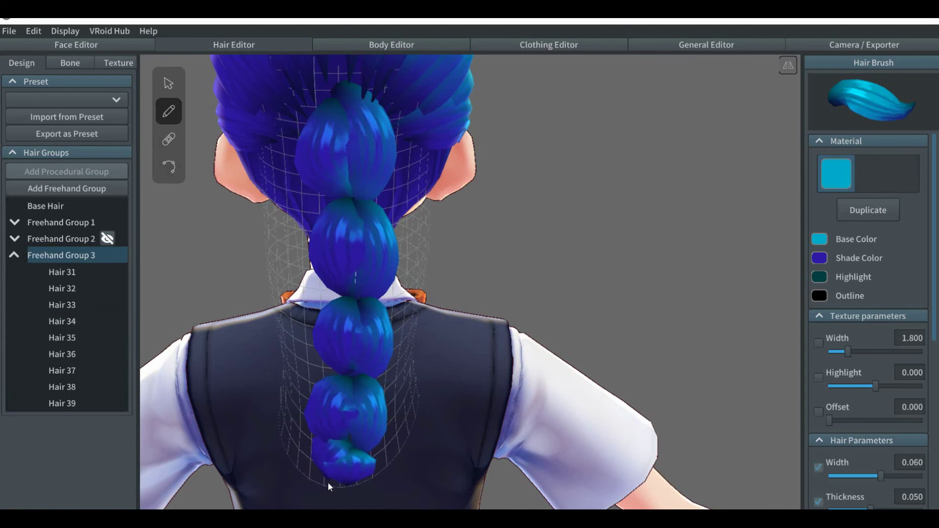
left_click(340, 488)
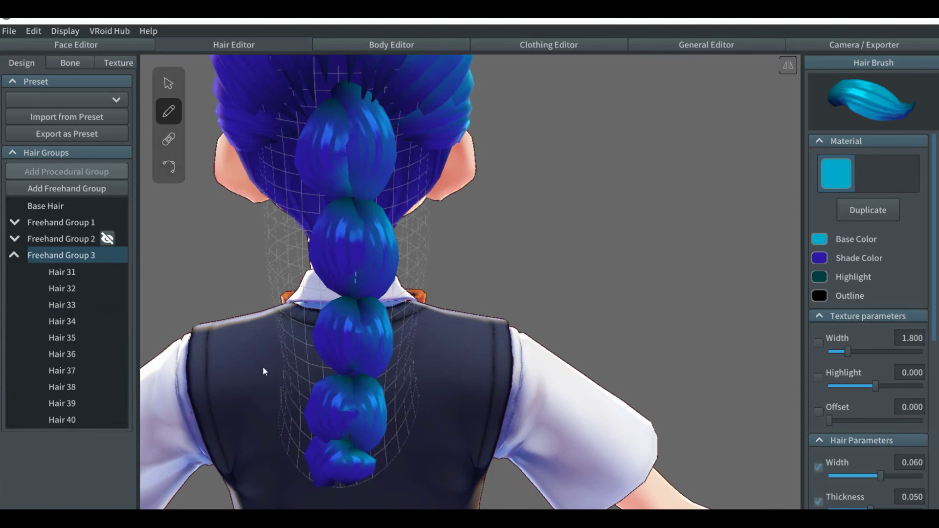
middle_click_drag(263, 368, 261, 346)
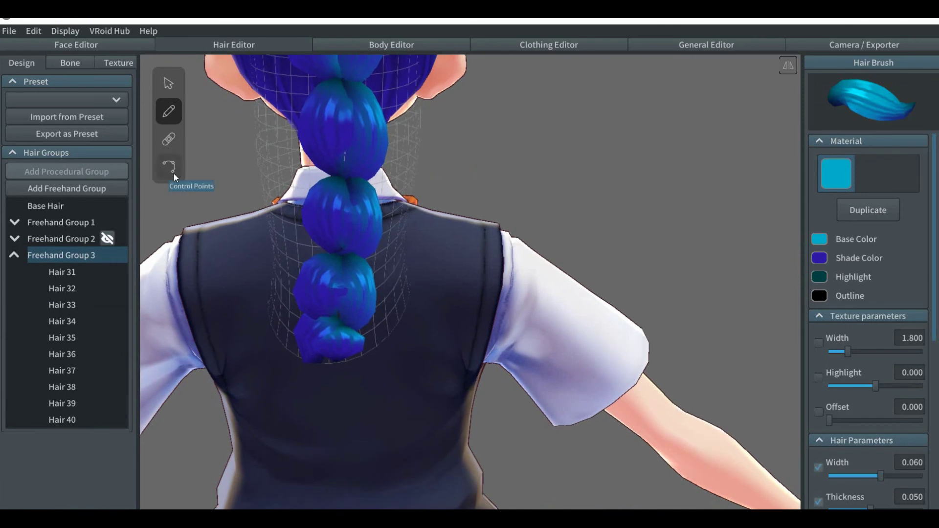
Widen the cross-sections of the two braid-tip strands, Hair 39 and Hair 40.
left_click(170, 167)
left_click(341, 358)
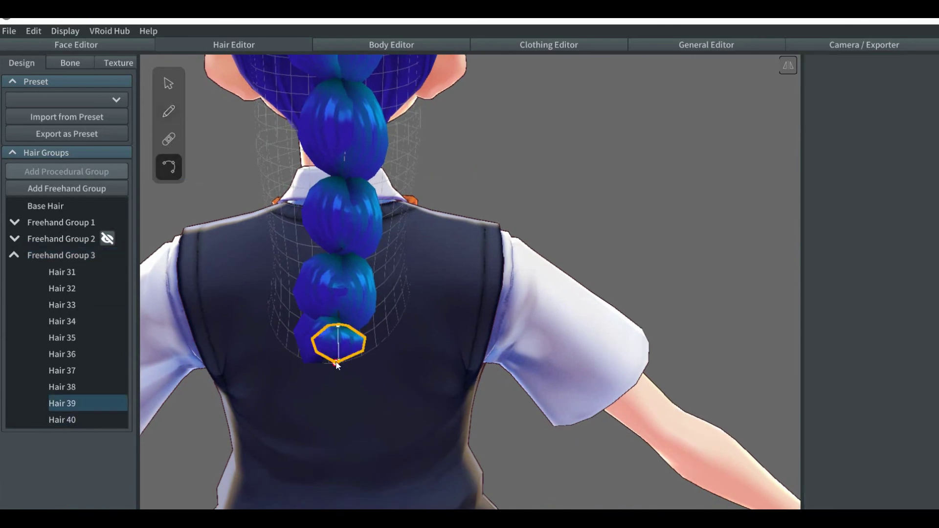
left_click_drag(336, 365, 339, 356)
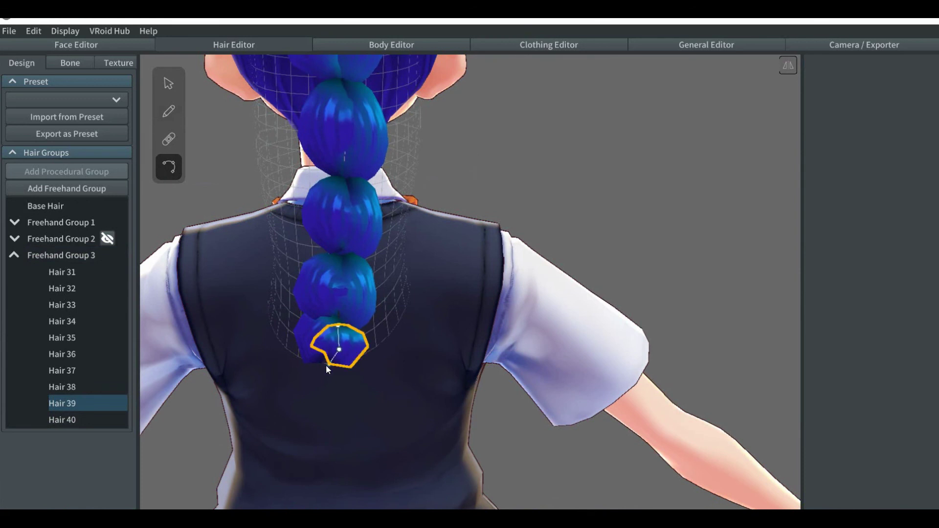
left_click(313, 357)
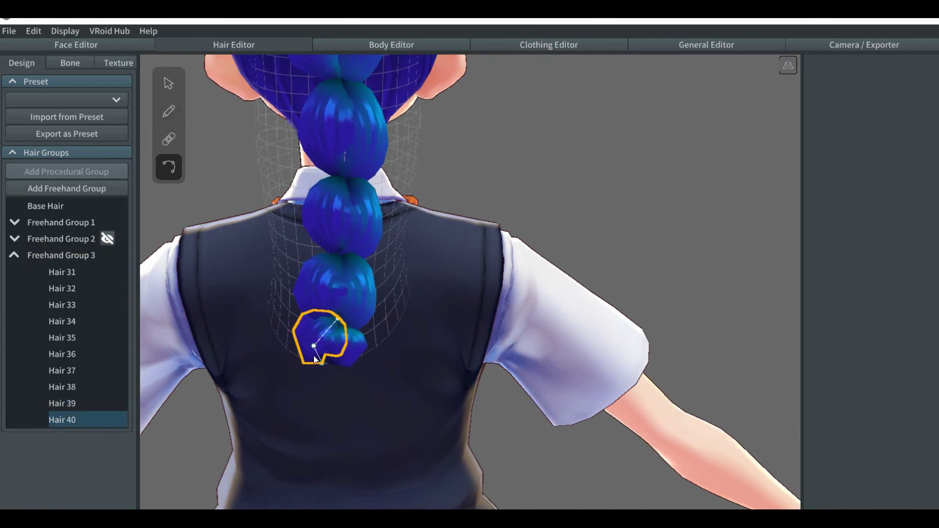
left_click_drag(314, 359, 317, 347)
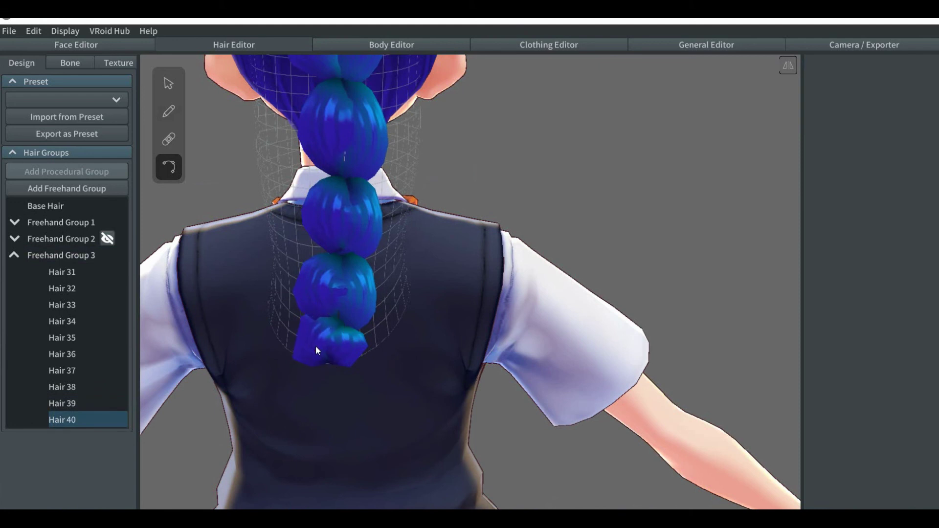
Select strands in the upper and middle bubbles, reshaping Hair 35, 38 and 37.
left_click(326, 171)
left_click(331, 154)
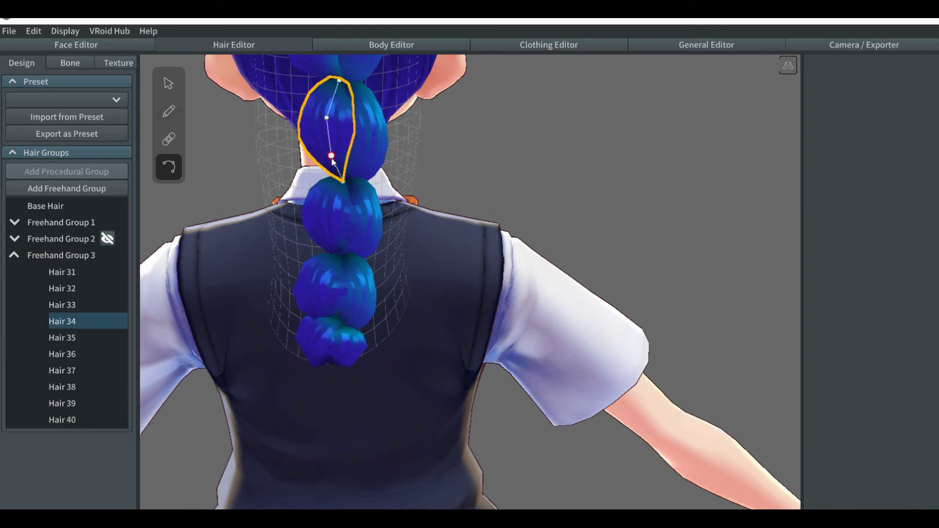
left_click(360, 230)
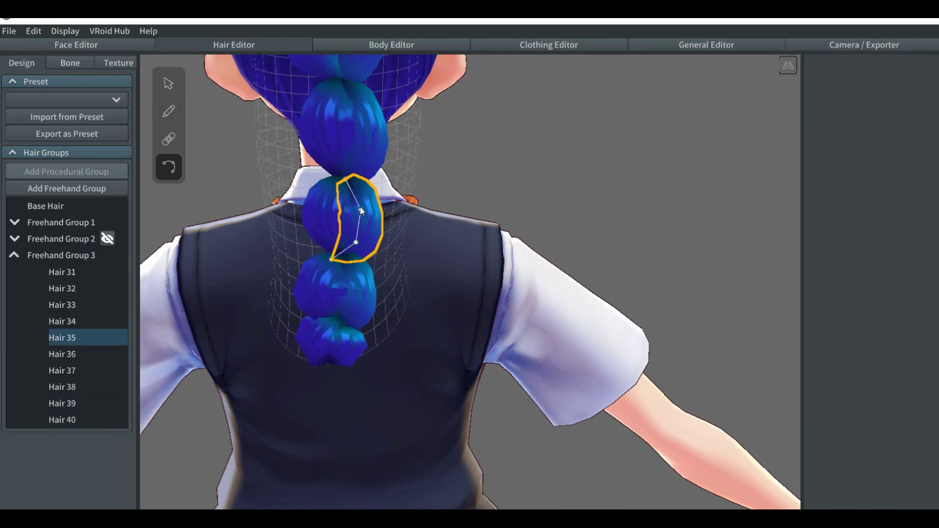
left_click_drag(360, 207, 365, 209)
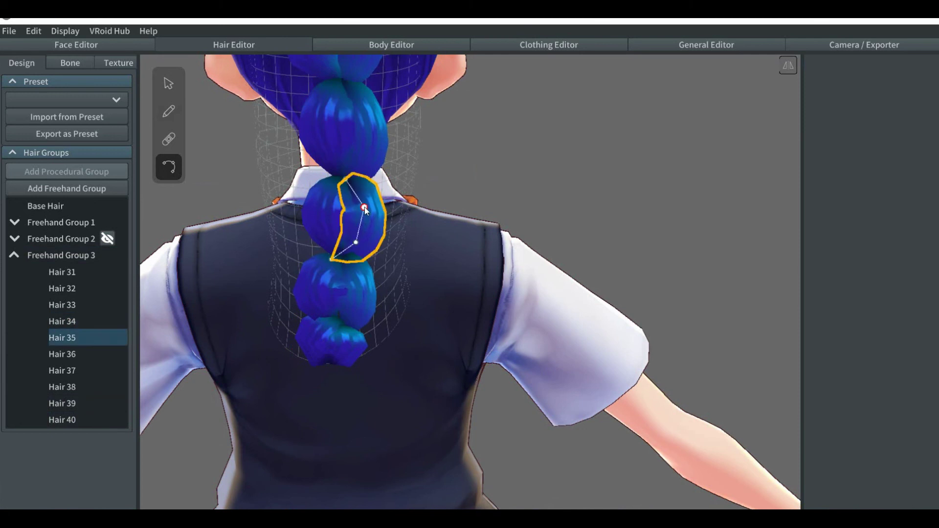
left_click(348, 284)
left_click(305, 263)
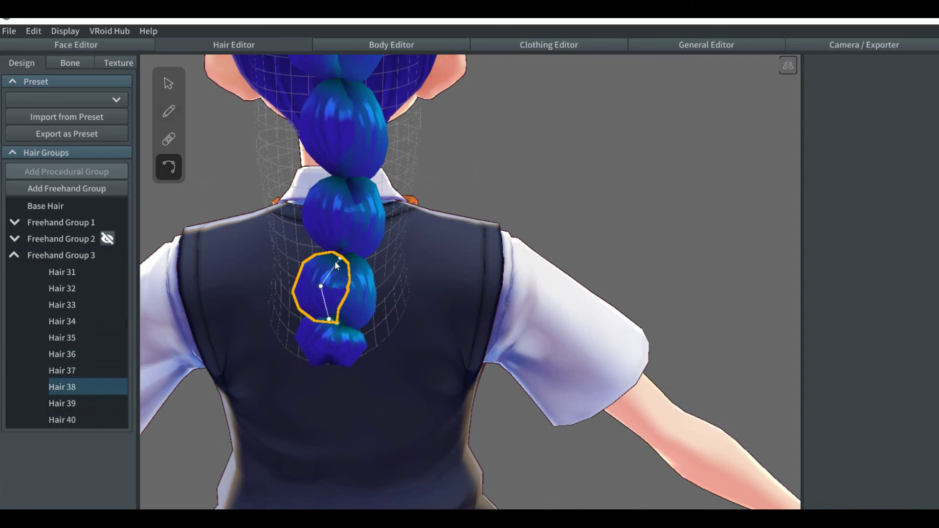
left_click(359, 284)
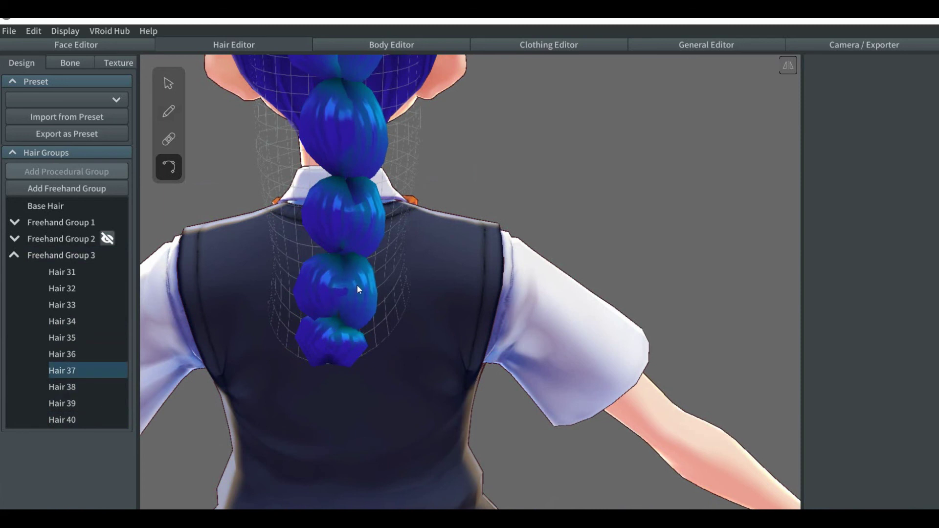
left_click(348, 317)
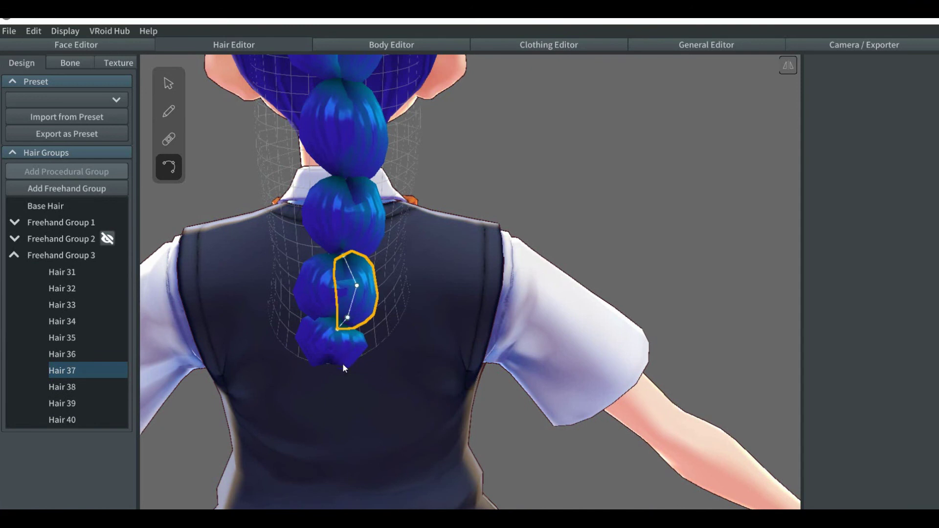
mouse_move(458, 273)
right_mouse_down()
mouse_move(413, 270)
mouse_move(490, 271)
right_mouse_up()
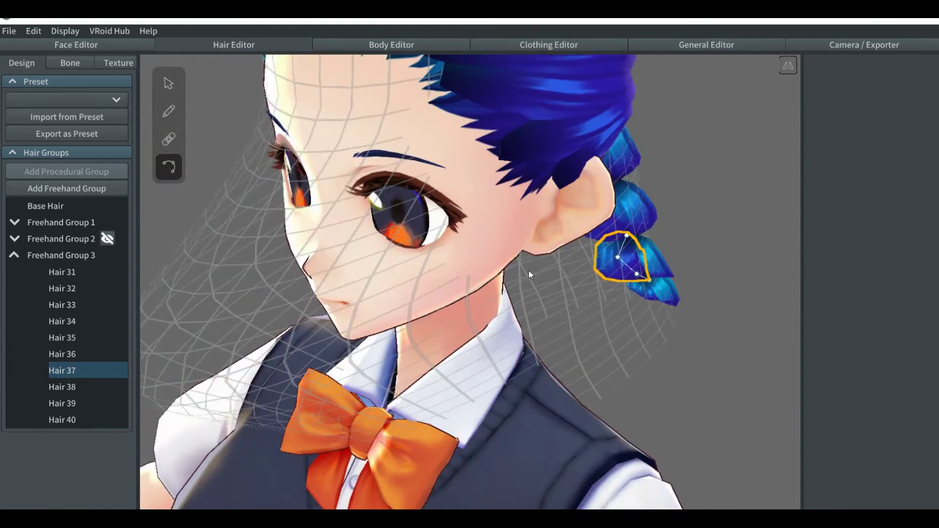
Inspect the braid from the front and side, then paint a Group 2 strand toward the neck.
right_click_drag(491, 270, 522, 274)
scroll(542, 259, "down", 2)
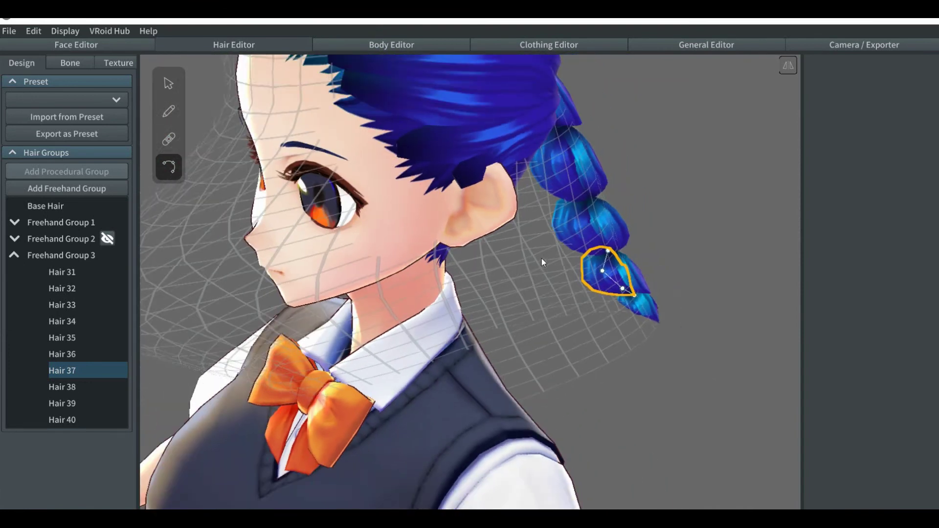
scroll(541, 258, "down", 3)
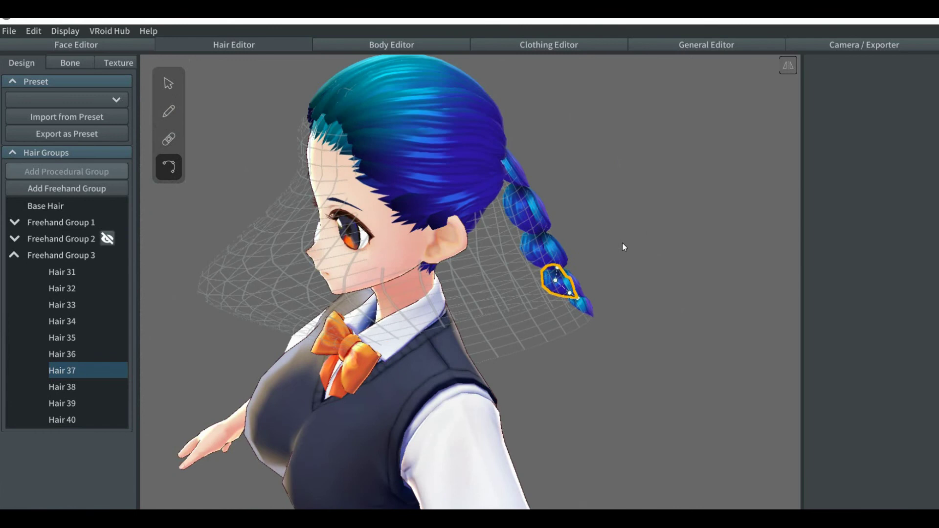
mouse_move(623, 246)
right_mouse_down()
mouse_move(594, 245)
mouse_move(631, 239)
right_mouse_up()
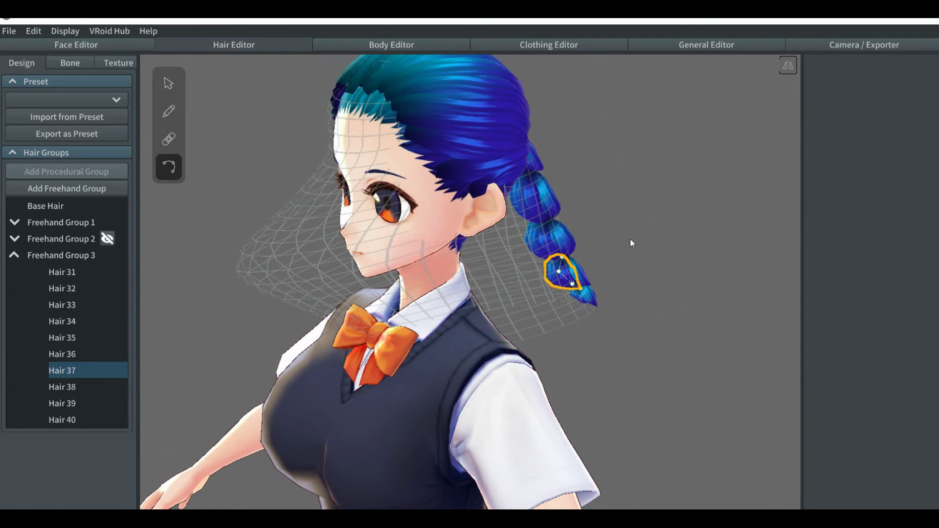
right_click_drag(630, 239, 623, 259)
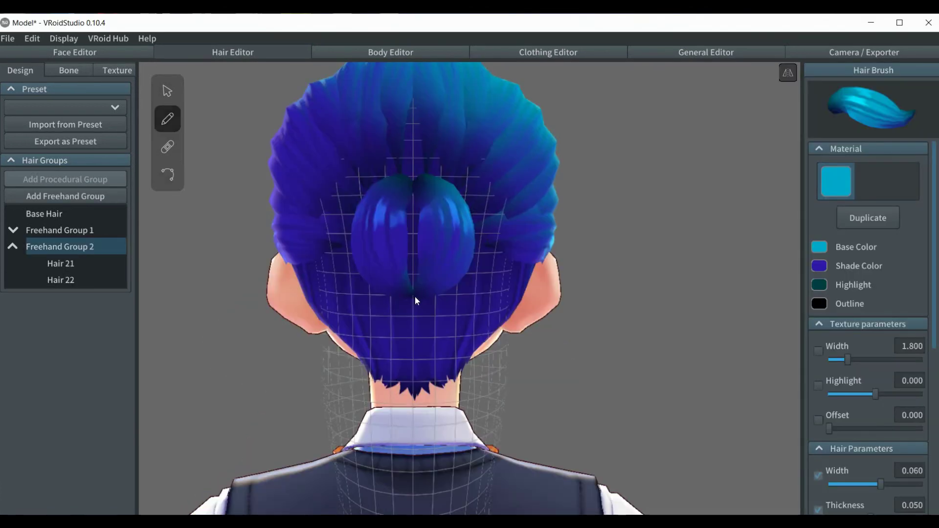
left_click_drag(415, 299, 407, 472)
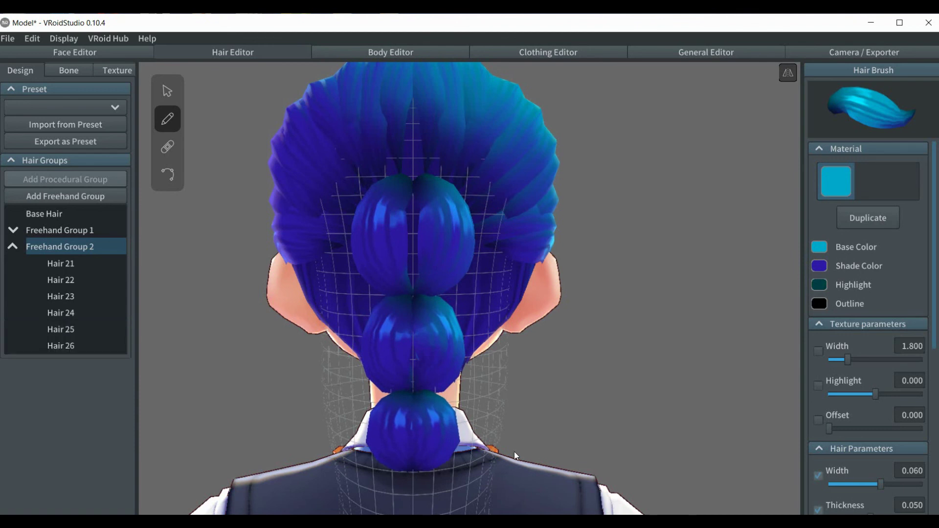
Paint more buns down the back, extending Freehand Group 2 to Hair 30.
middle_click_drag(514, 452, 517, 423)
mouse_move(439, 285)
left_mouse_down()
mouse_move(448, 322)
mouse_move(434, 434)
left_mouse_up()
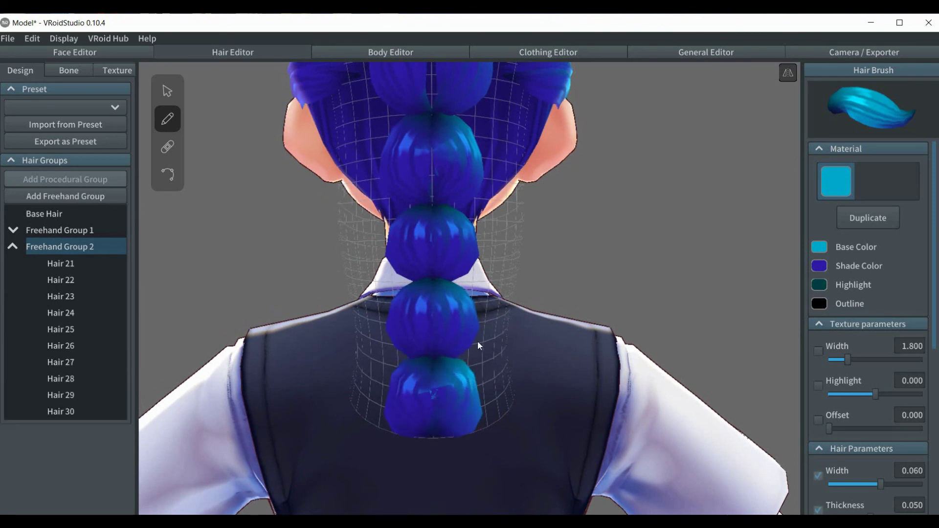
mouse_move(478, 341)
right_mouse_down()
mouse_move(450, 350)
mouse_move(472, 356)
right_mouse_up()
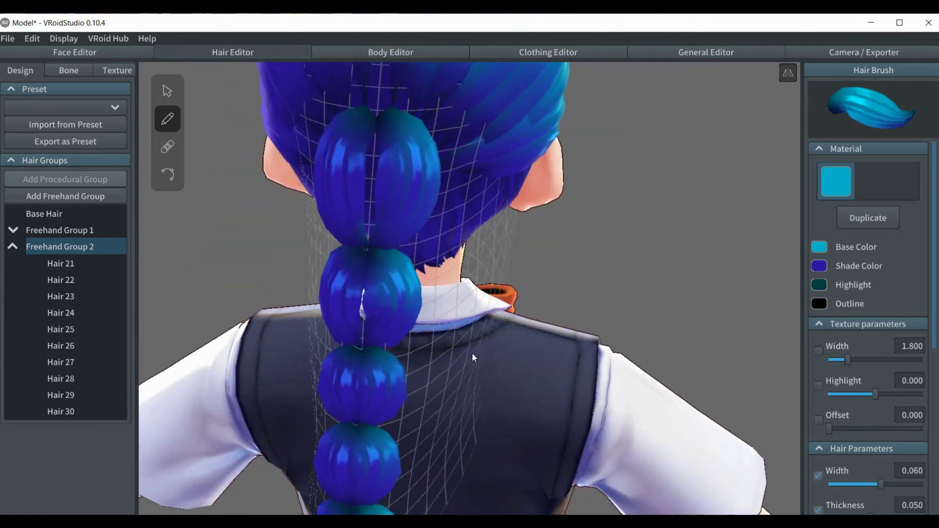
Drag Hair 21's control points to make the top bun fuller.
left_click(167, 174)
left_click(386, 140)
mouse_move(387, 123)
left_mouse_down()
mouse_move(375, 130)
mouse_move(394, 151)
left_mouse_up()
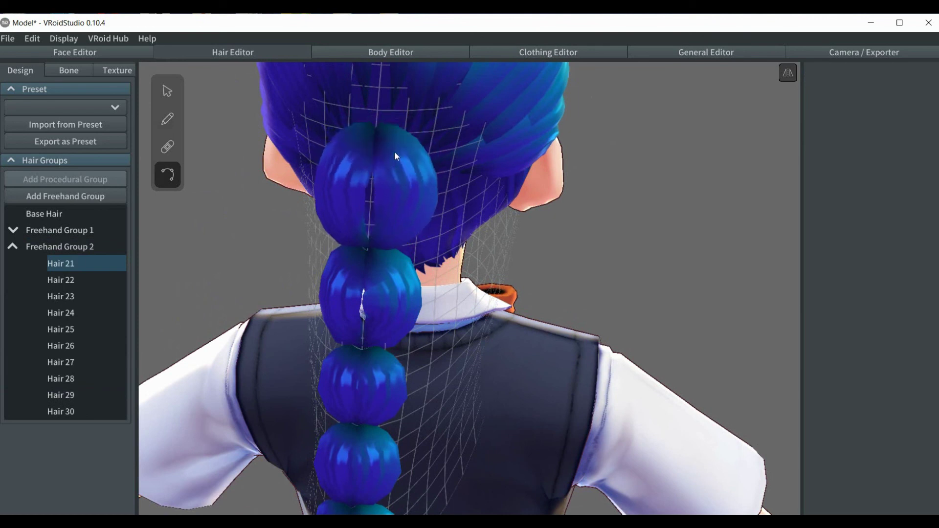
mouse_move(408, 195)
left_mouse_down()
mouse_move(392, 206)
mouse_move(391, 234)
left_mouse_up()
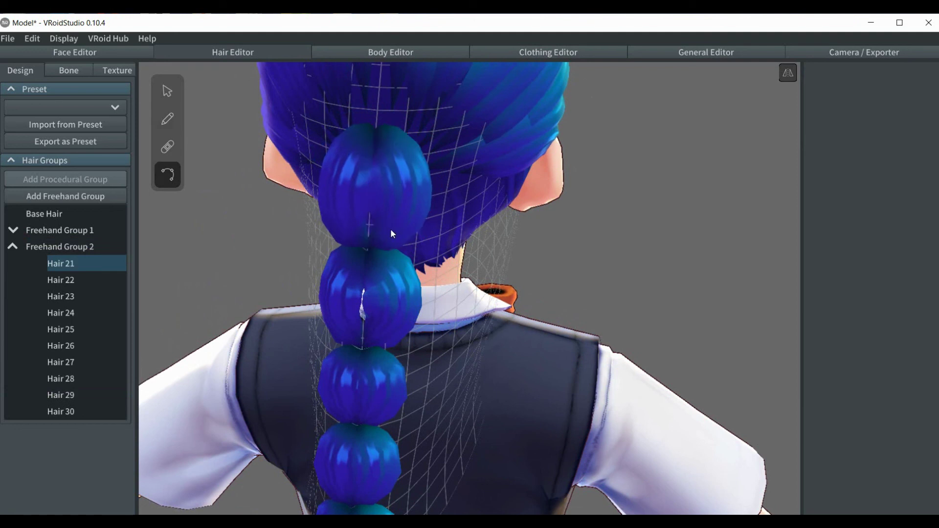